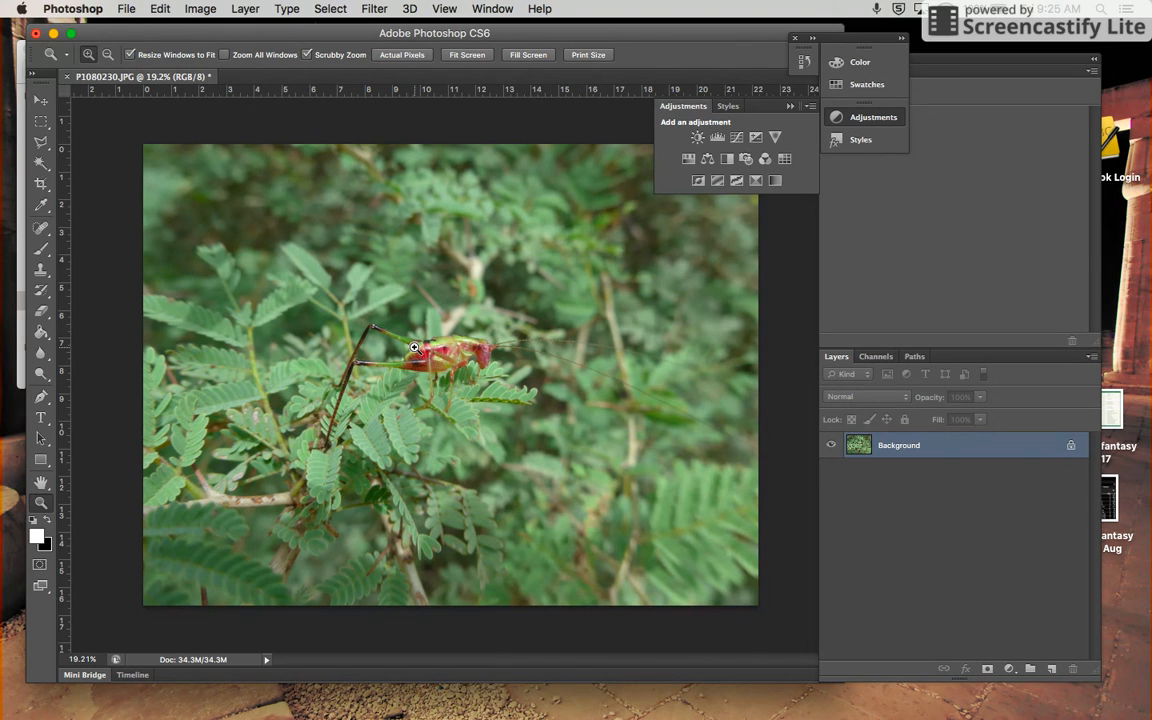
Add a Curves adjustment layer above the grasshopper photo and enlarge the Properties panel to show the whole curve graph.
{"action": "left_click_drag", "start_coordinate": [417, 347], "coordinate": [478, 366]}
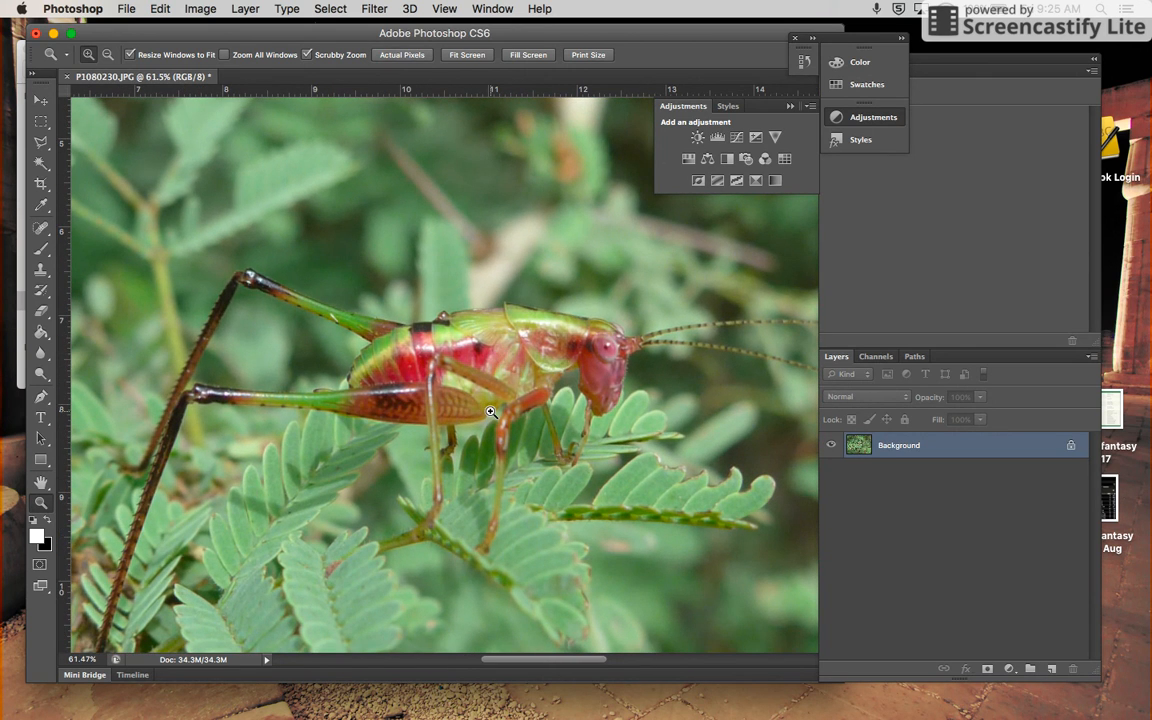
{"action": "scroll", "coordinate": [485, 400], "scroll_direction": "down", "scroll_amount": 3}
{"action": "scroll", "coordinate": [485, 400], "scroll_direction": "left", "scroll_amount": 2}
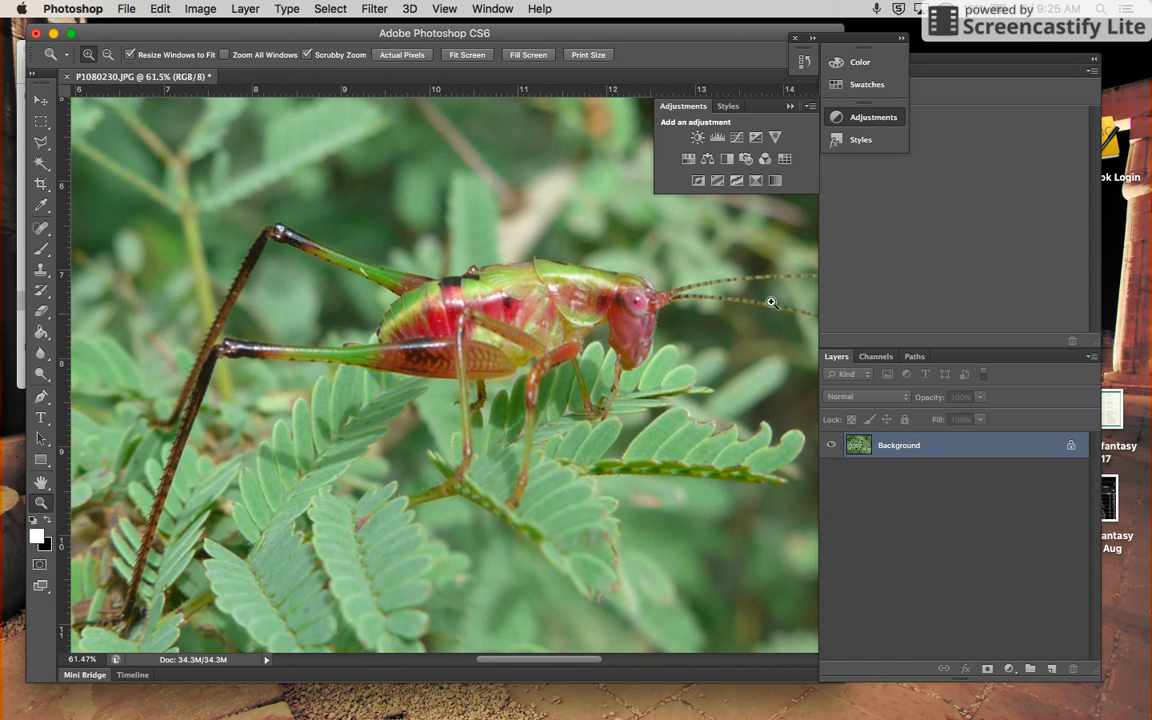
{"action": "left_click", "coordinate": [738, 138]}
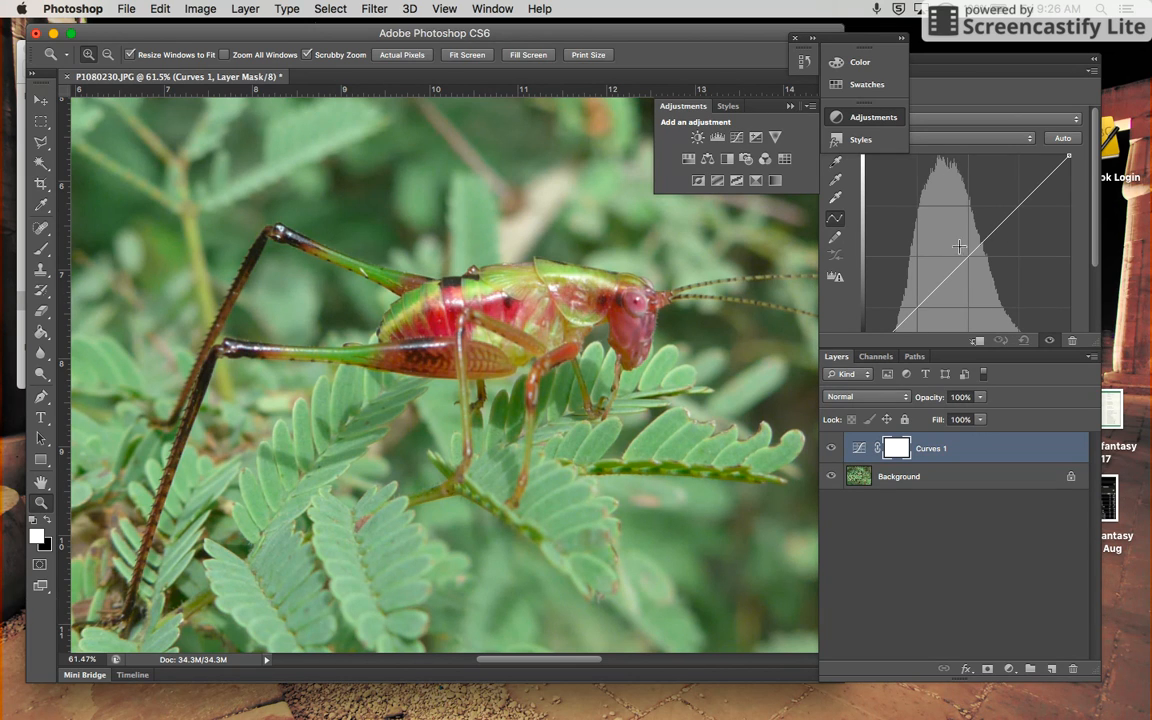
{"action": "left_click_drag", "start_coordinate": [966, 347], "coordinate": [966, 398]}
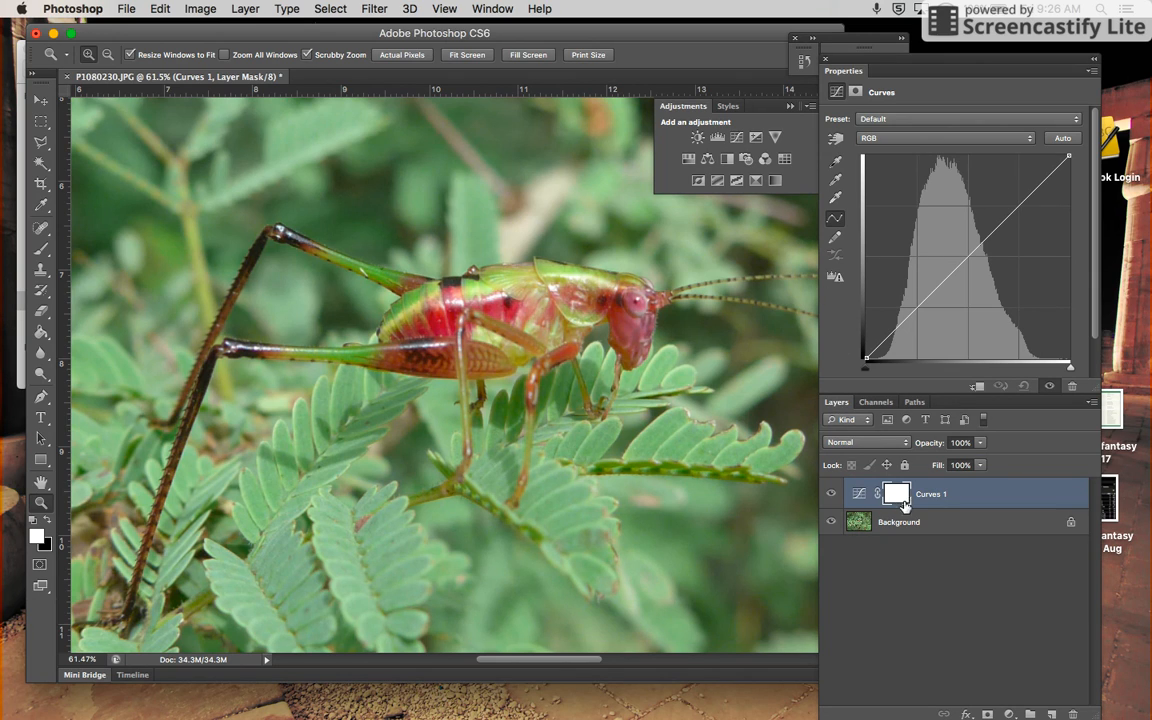
{"action": "left_click", "coordinate": [490, 9]}
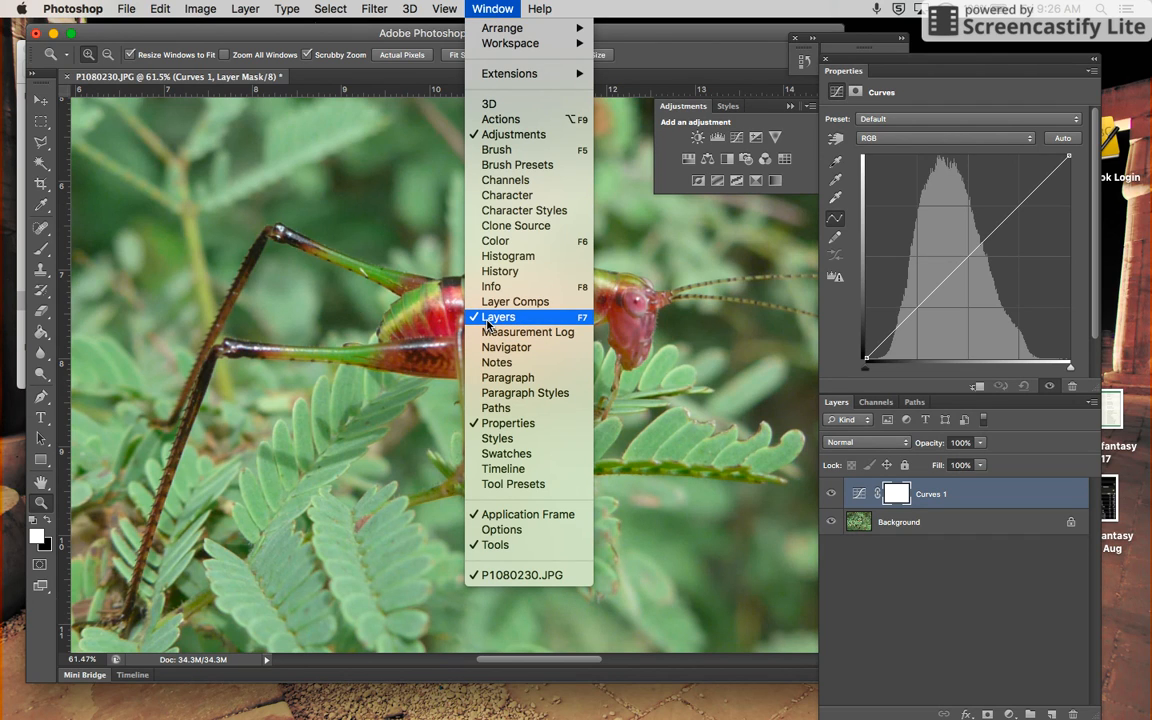
{"action": "left_click", "coordinate": [497, 9]}
{"action": "left_click", "coordinate": [498, 9]}
{"action": "left_click", "coordinate": [497, 9]}
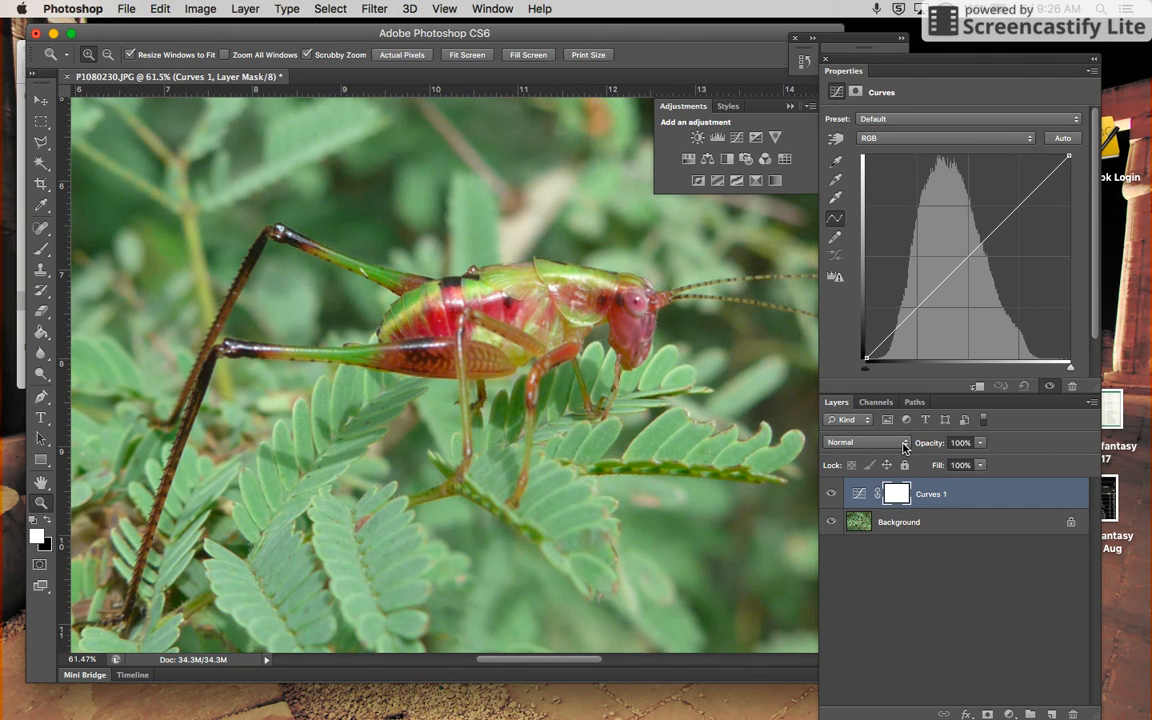
Set the Curves 1 layer's blending mode to Overlay and compare the photo with and without it.
{"action": "left_click", "coordinate": [904, 446]}
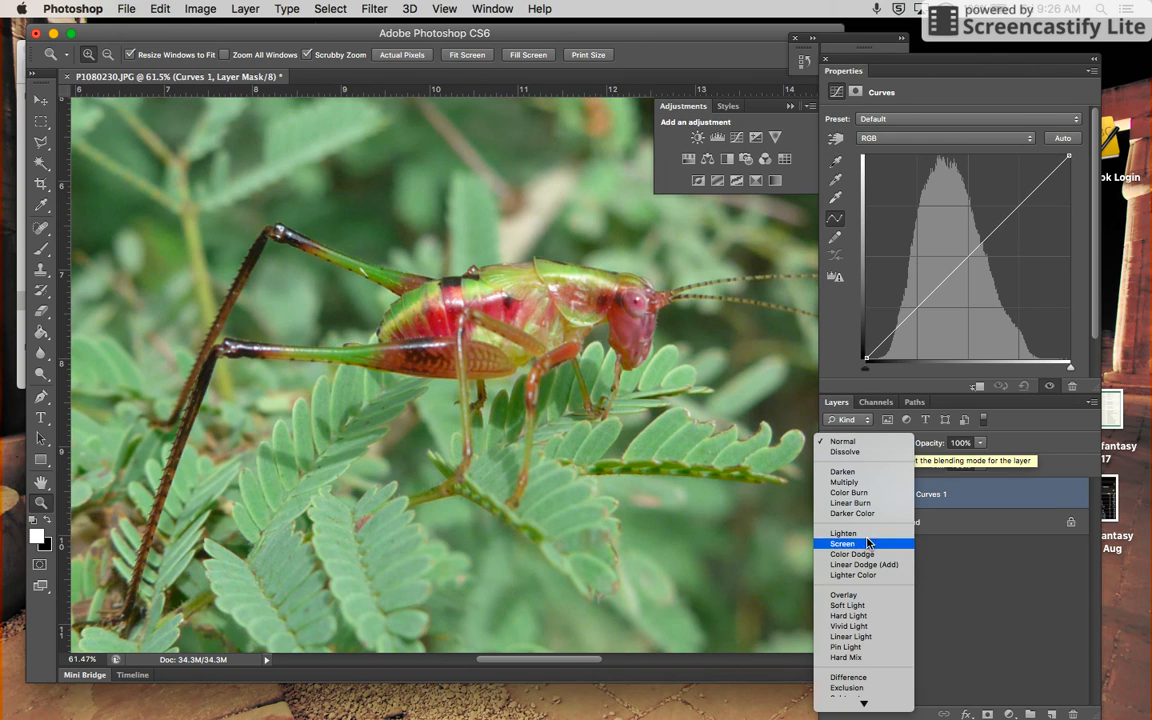
{"action": "left_click", "coordinate": [850, 597]}
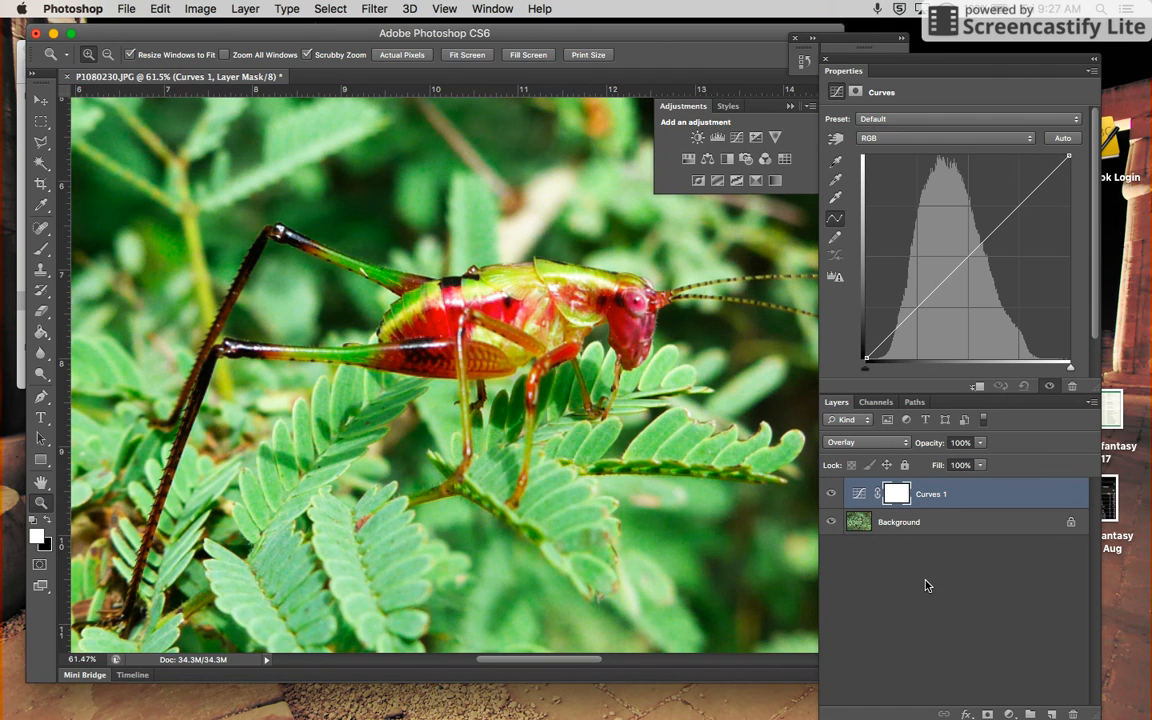
{"action": "left_click", "coordinate": [831, 494]}
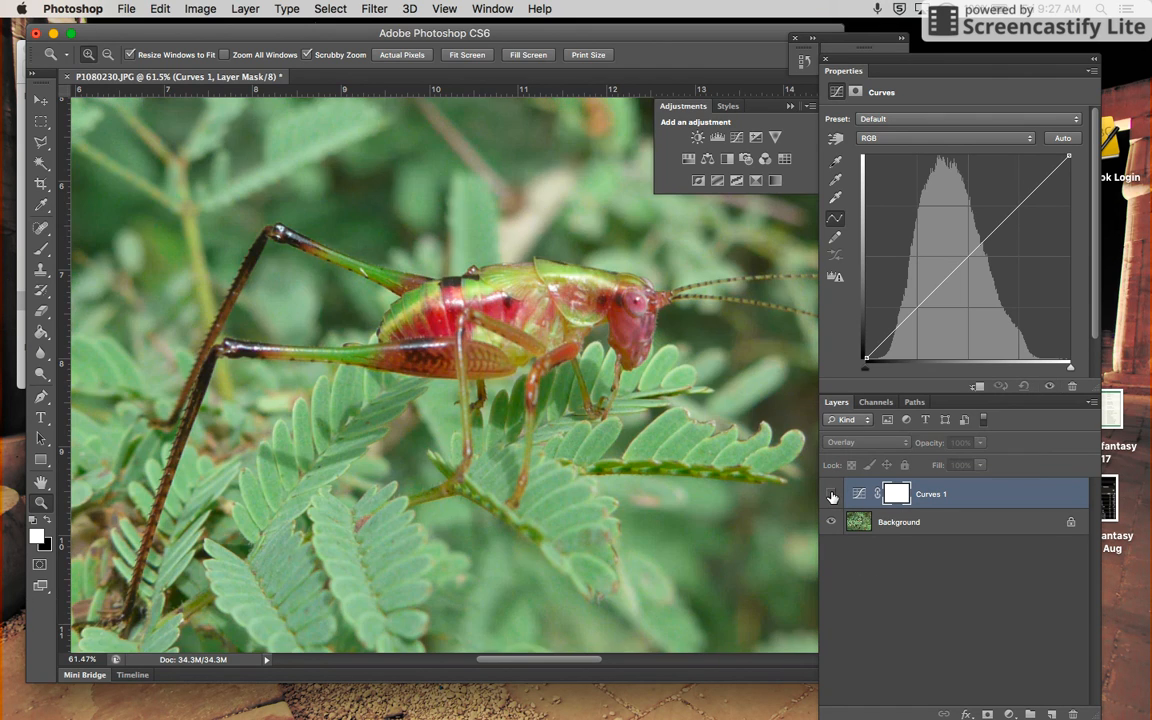
{"action": "left_click", "coordinate": [831, 494]}
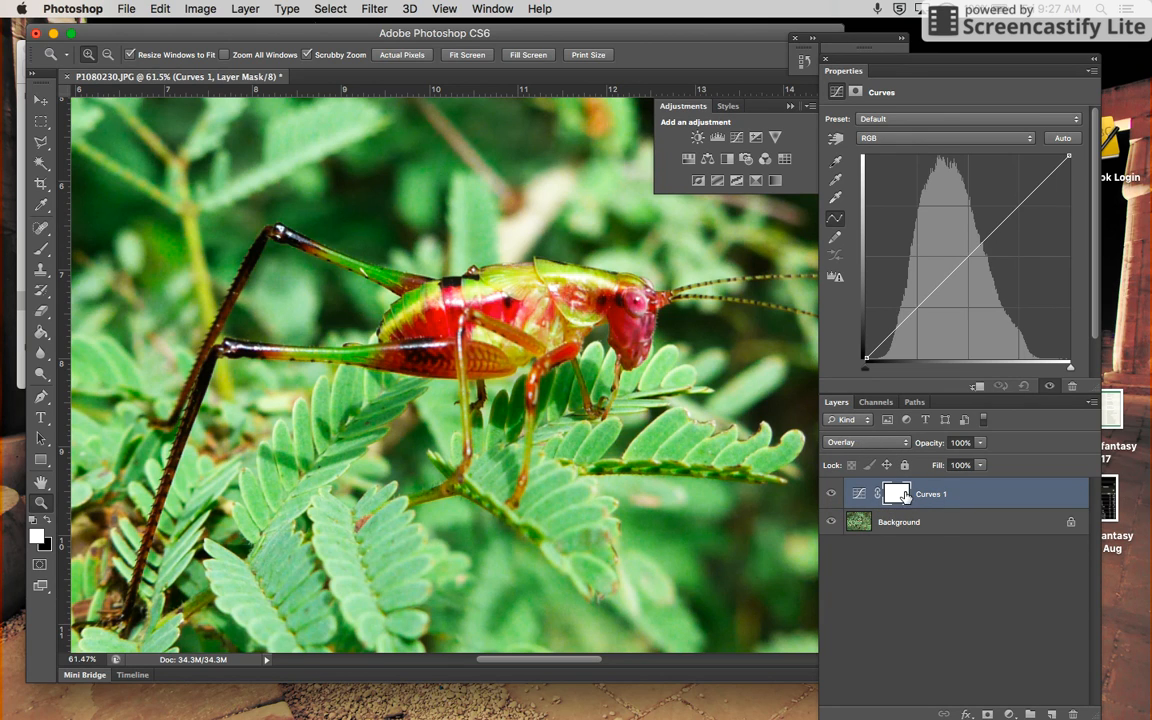
Try low and high opacities for the Curves 1 layer, and set its opacity to 60%.
{"action": "left_click", "coordinate": [981, 446]}
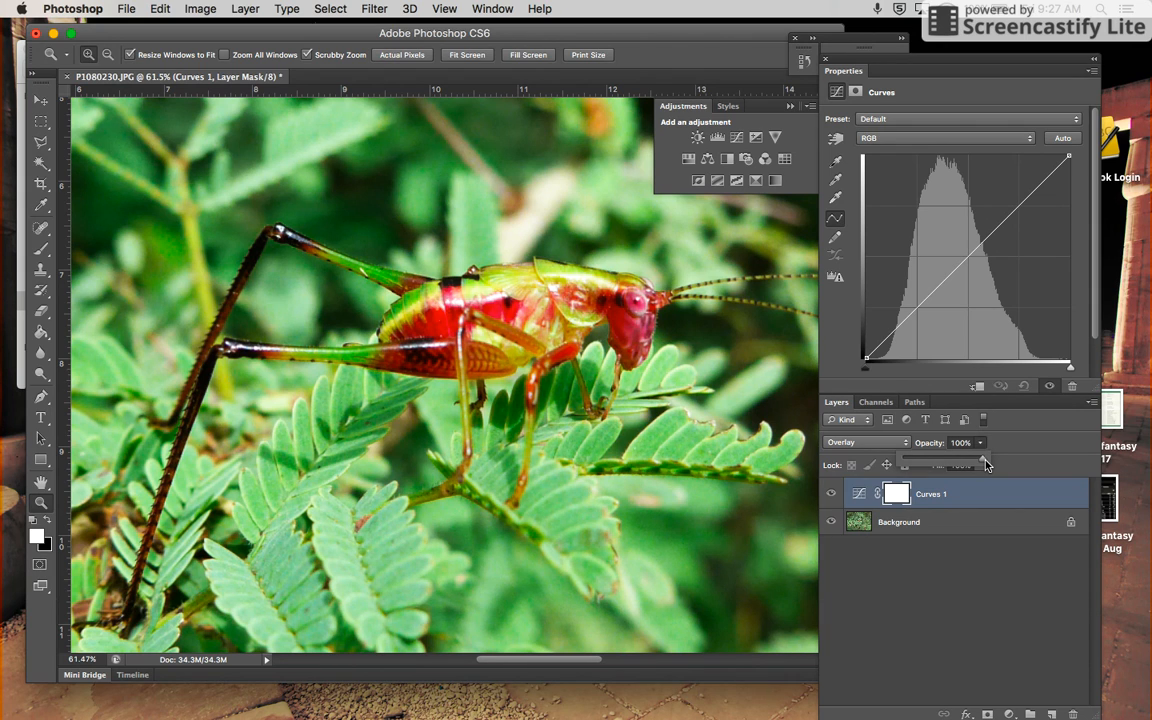
{"action": "left_click_drag", "start_coordinate": [986, 463], "coordinate": [907, 465]}
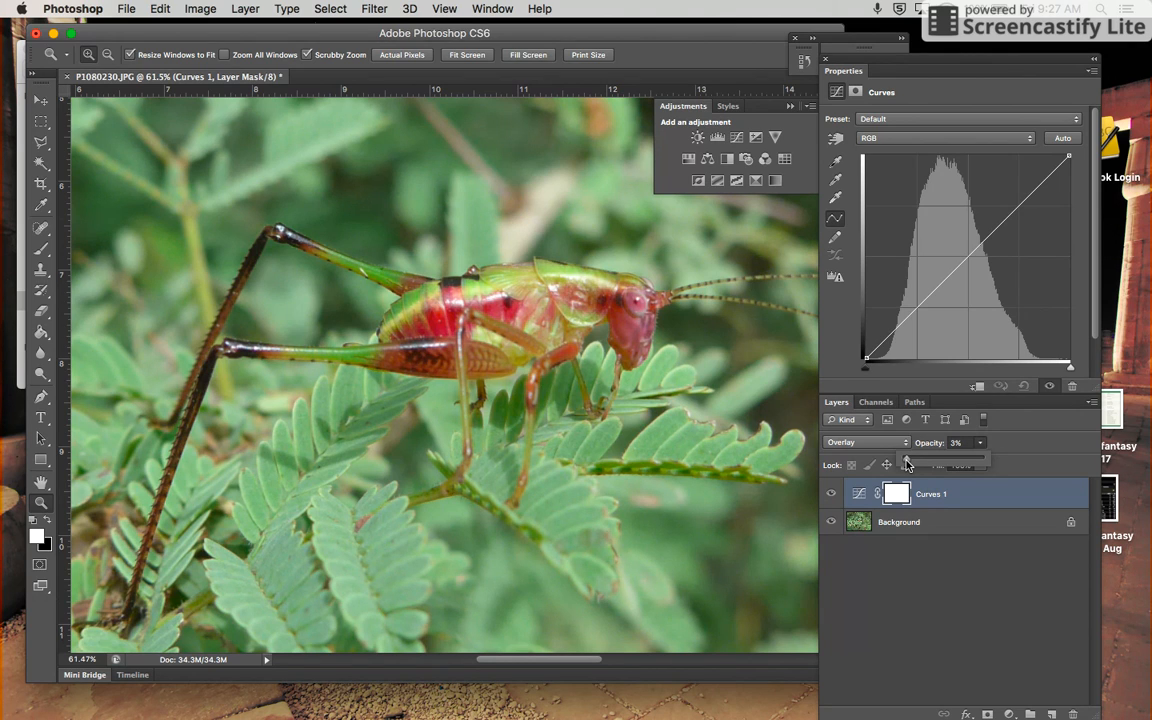
{"action": "left_click_drag", "start_coordinate": [907, 465], "coordinate": [904, 465]}
{"action": "left_click_drag", "start_coordinate": [905, 461], "coordinate": [941, 461]}
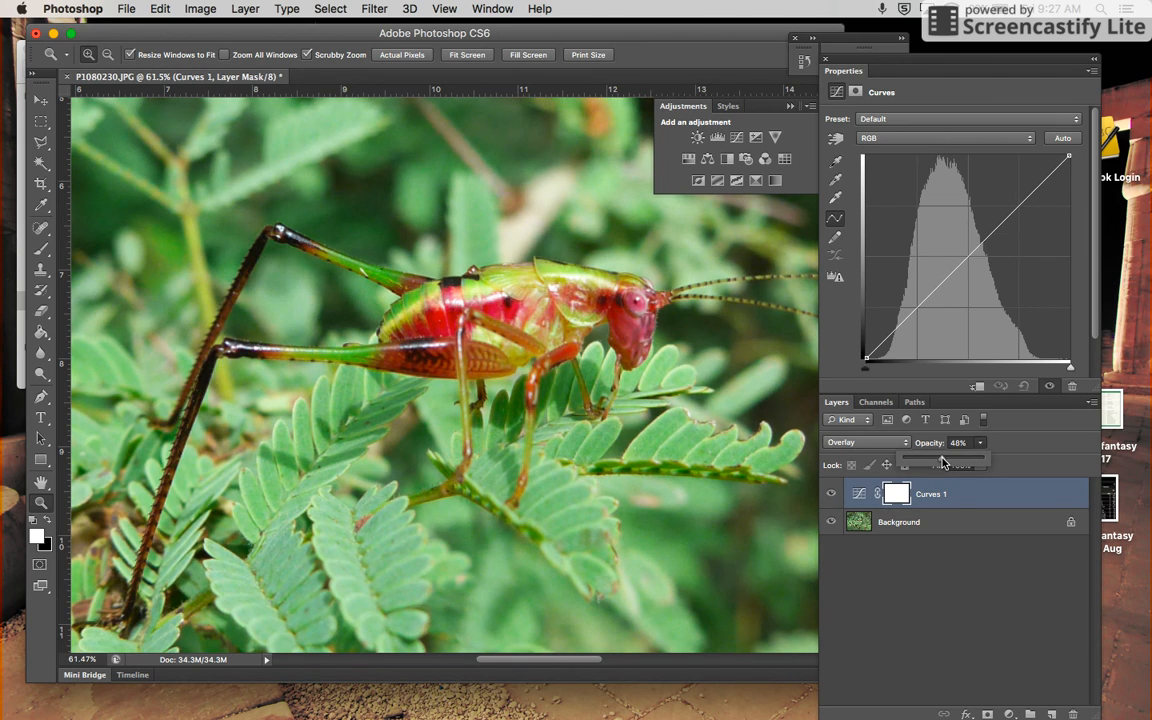
{"action": "left_click_drag", "start_coordinate": [941, 461], "coordinate": [1001, 463]}
{"action": "left_click", "coordinate": [958, 441]}
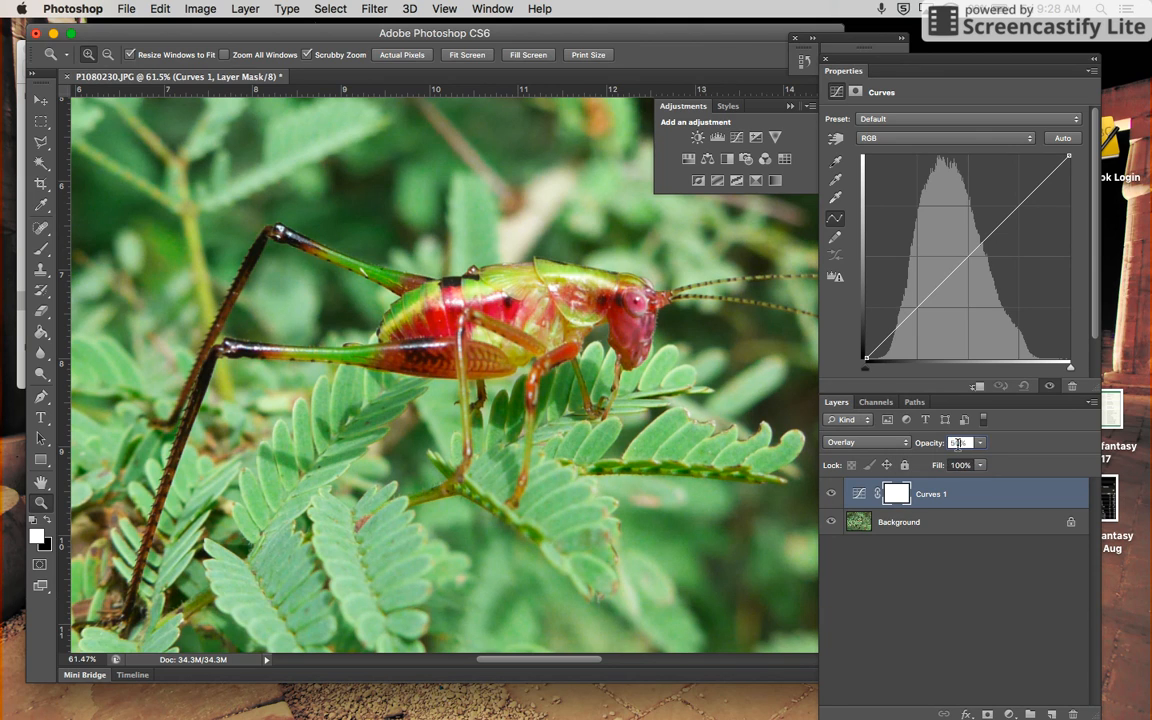
{"action": "key", "text": "BackSpace"}
{"action": "key", "text": "BackSpace"}
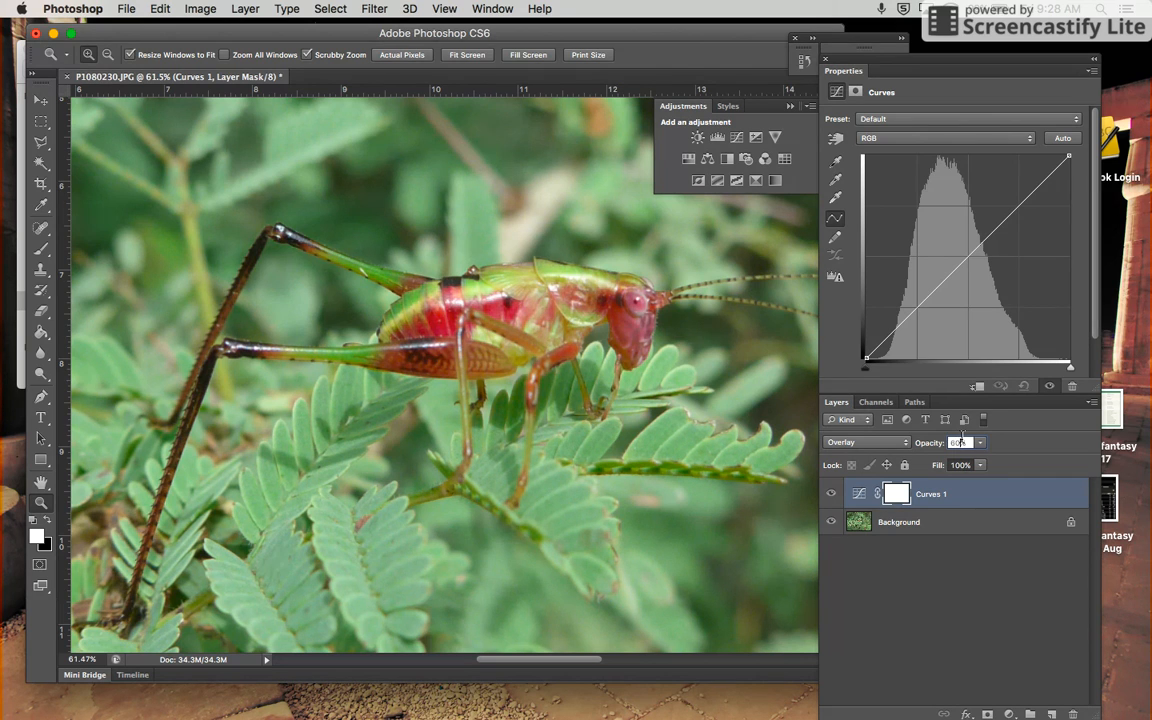
{"action": "type", "text": "60"}
{"action": "key", "text": "Return"}
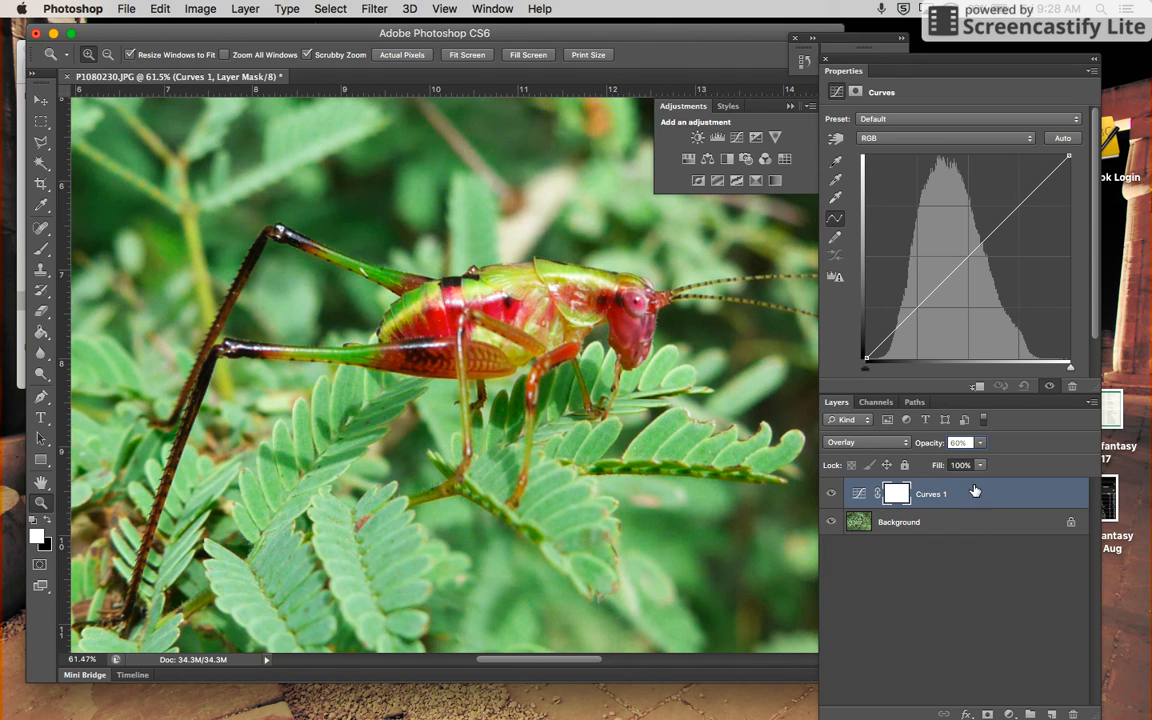
Compare the photo with and without the Overlay curves effect by switching the Curves 1 layer's visibility off and on.
{"action": "left_click", "coordinate": [831, 494]}
{"action": "left_click", "coordinate": [831, 494]}
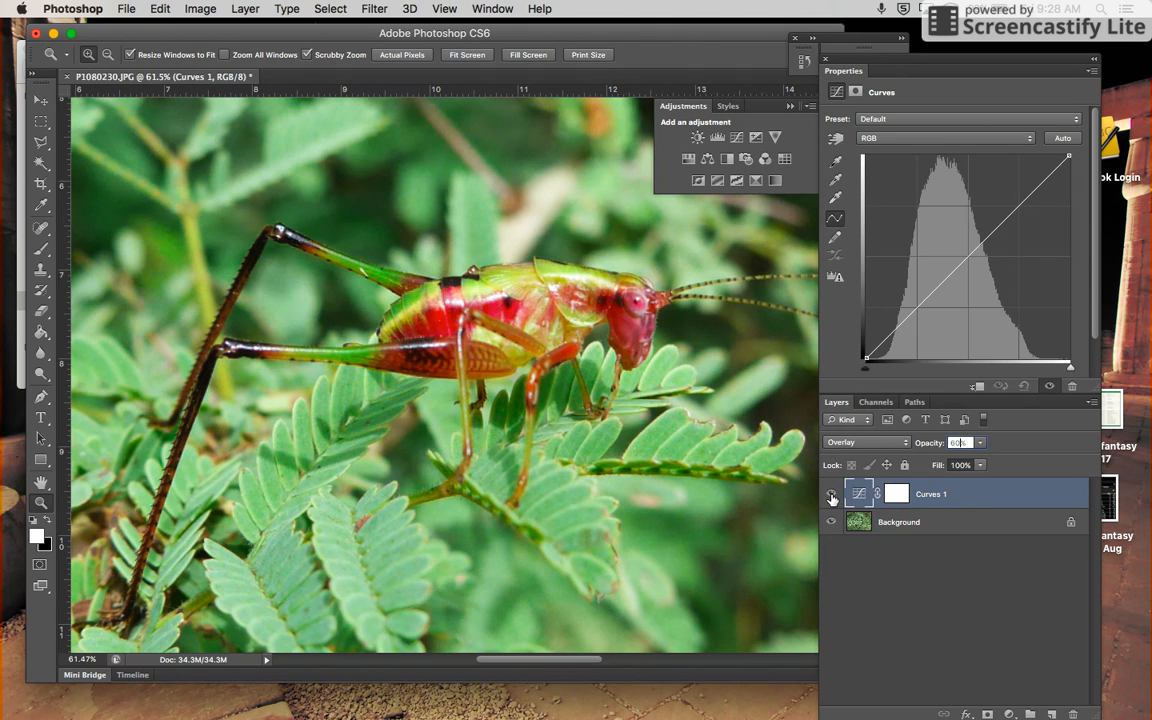
{"action": "left_click", "coordinate": [832, 495]}
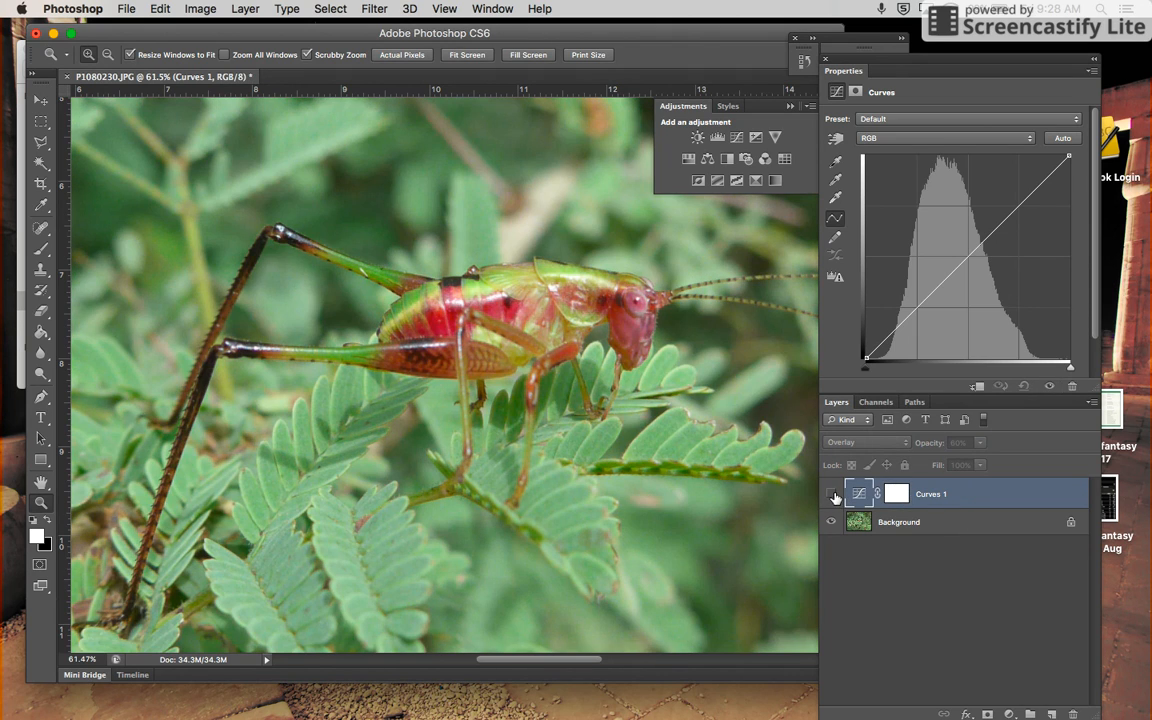
{"action": "left_click", "coordinate": [833, 495]}
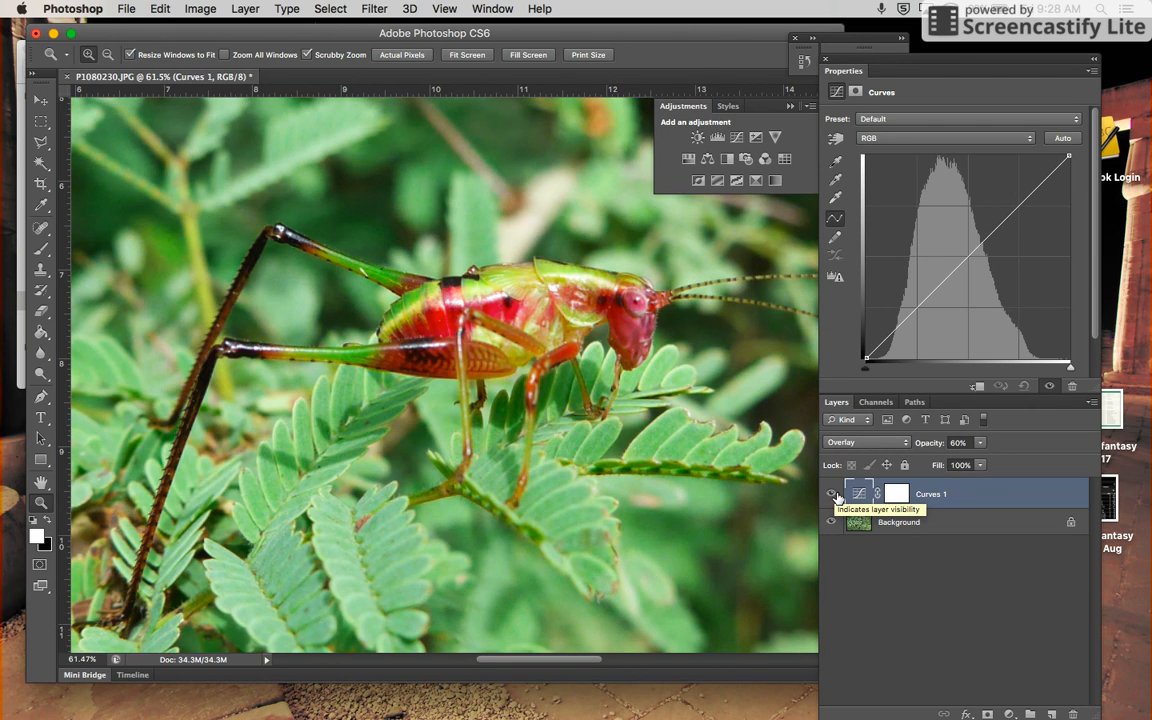
{"action": "left_click", "coordinate": [833, 495]}
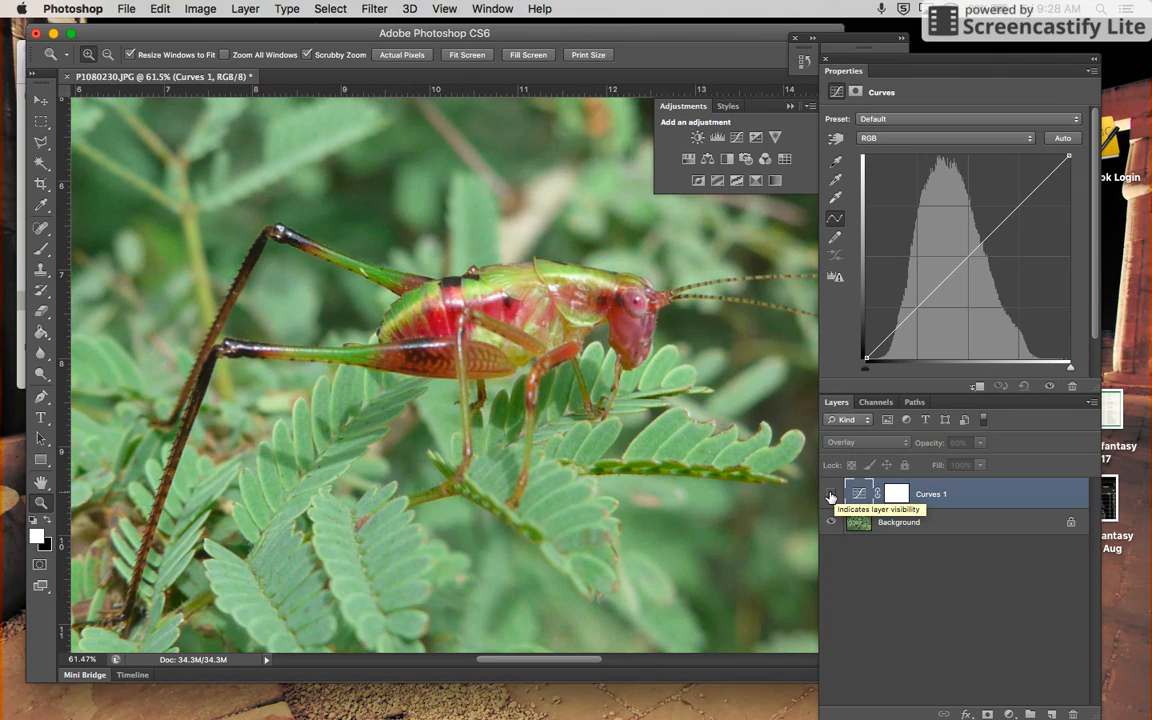
{"action": "left_click", "coordinate": [833, 495]}
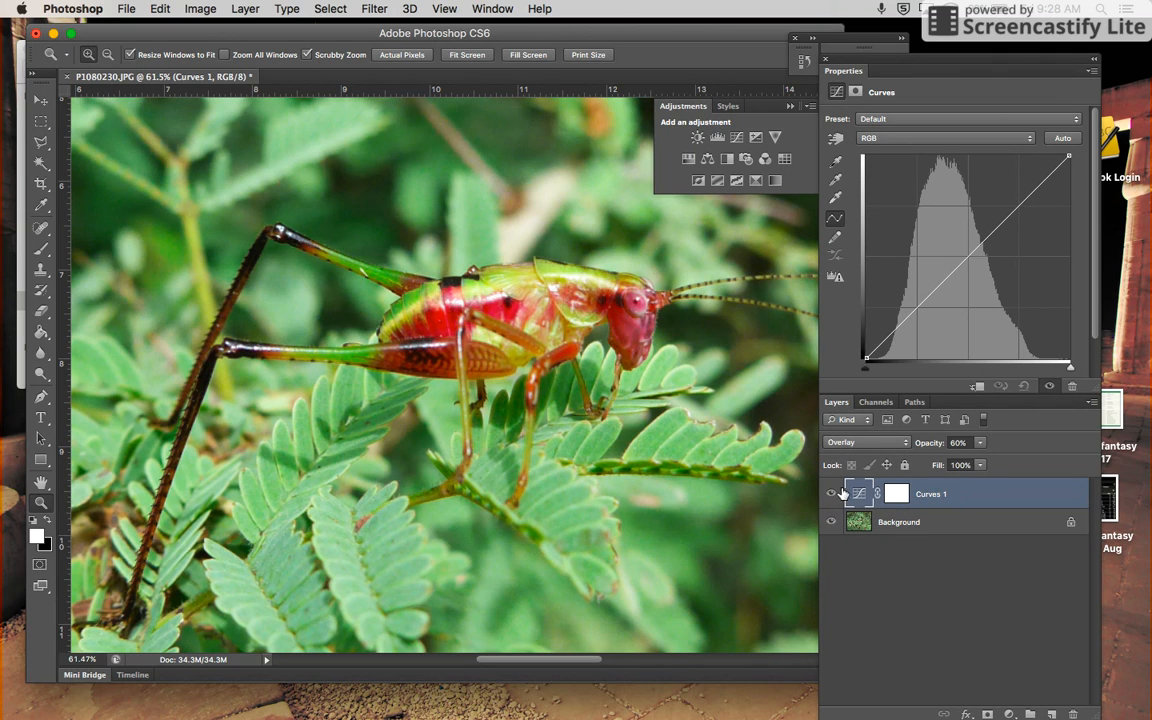
Delete the Curves 1 adjustment layer, keeping only the Background layer.
{"action": "left_click_drag", "start_coordinate": [941, 490], "coordinate": [1076, 714]}
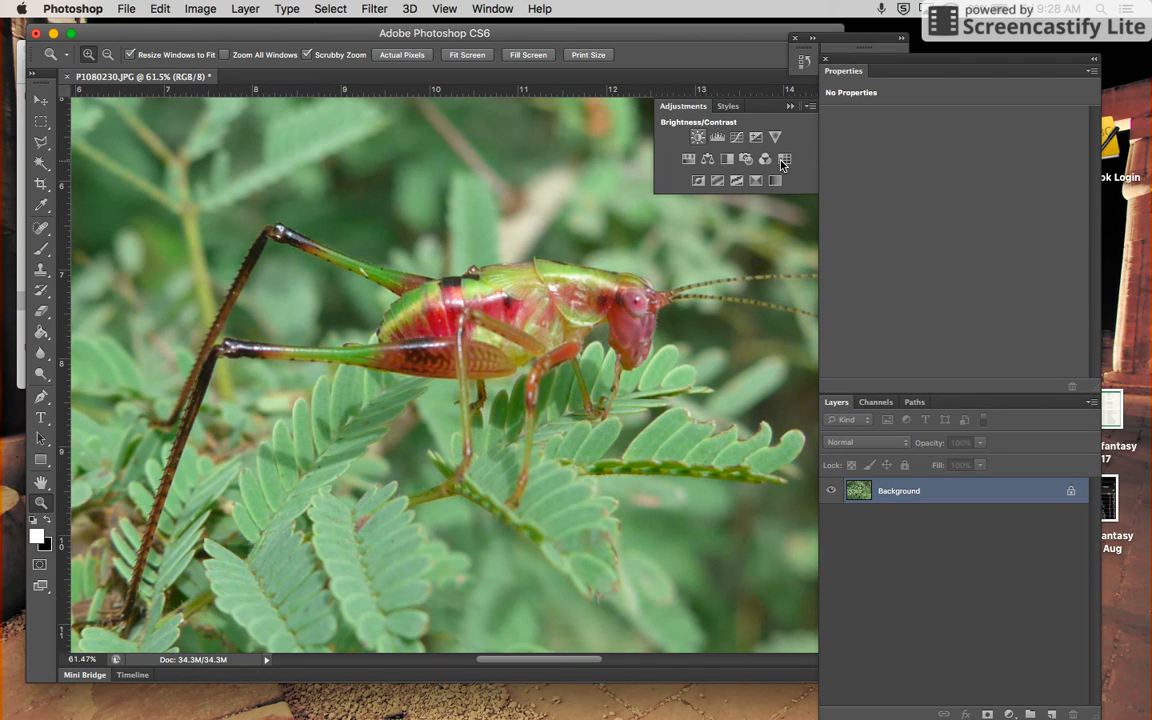
{"action": "left_click", "coordinate": [494, 10]}
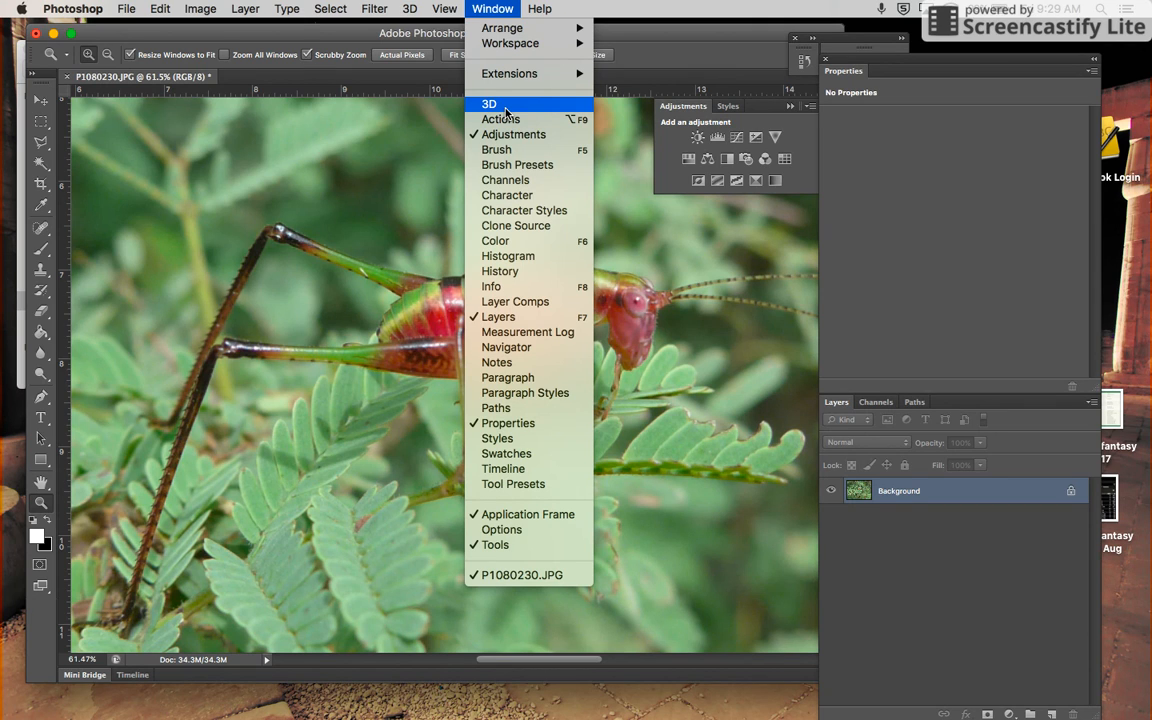
{"action": "left_click", "coordinate": [504, 10]}
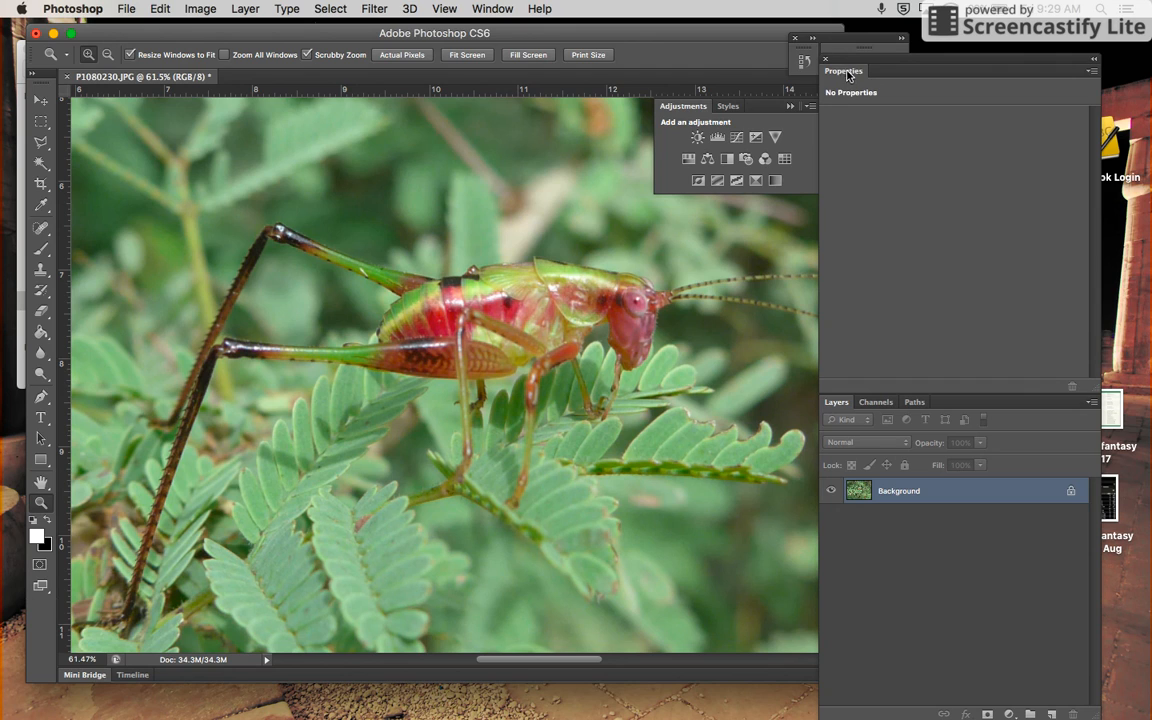
Add a fresh Curves adjustment layer and place a point at the centre of the RGB curve, testing a strong lift before returning it to centre.
{"action": "left_click", "coordinate": [737, 138]}
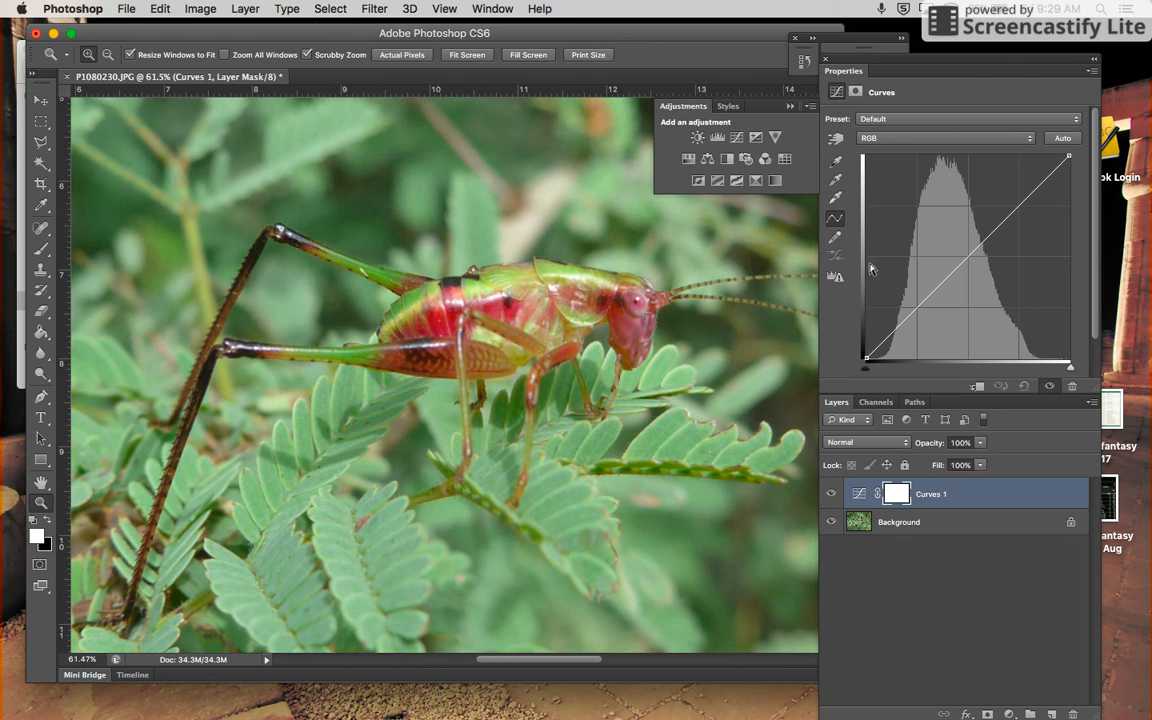
{"action": "left_click", "coordinate": [968, 254]}
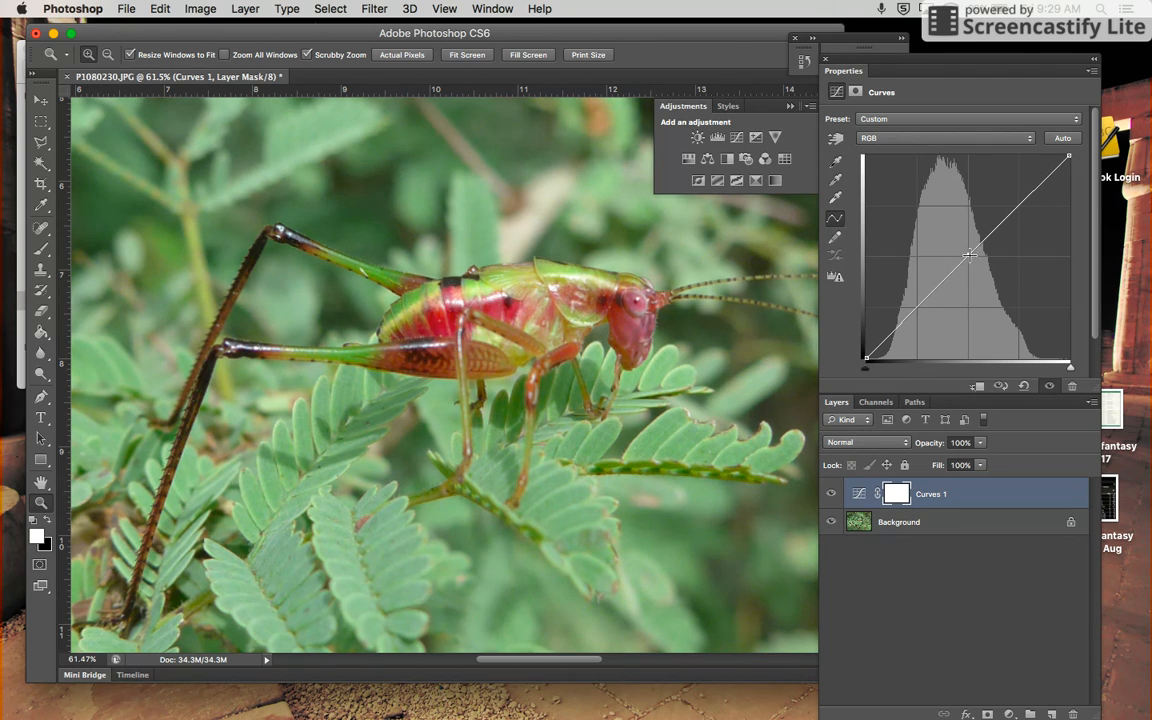
{"action": "left_click_drag", "start_coordinate": [968, 254], "coordinate": [935, 230]}
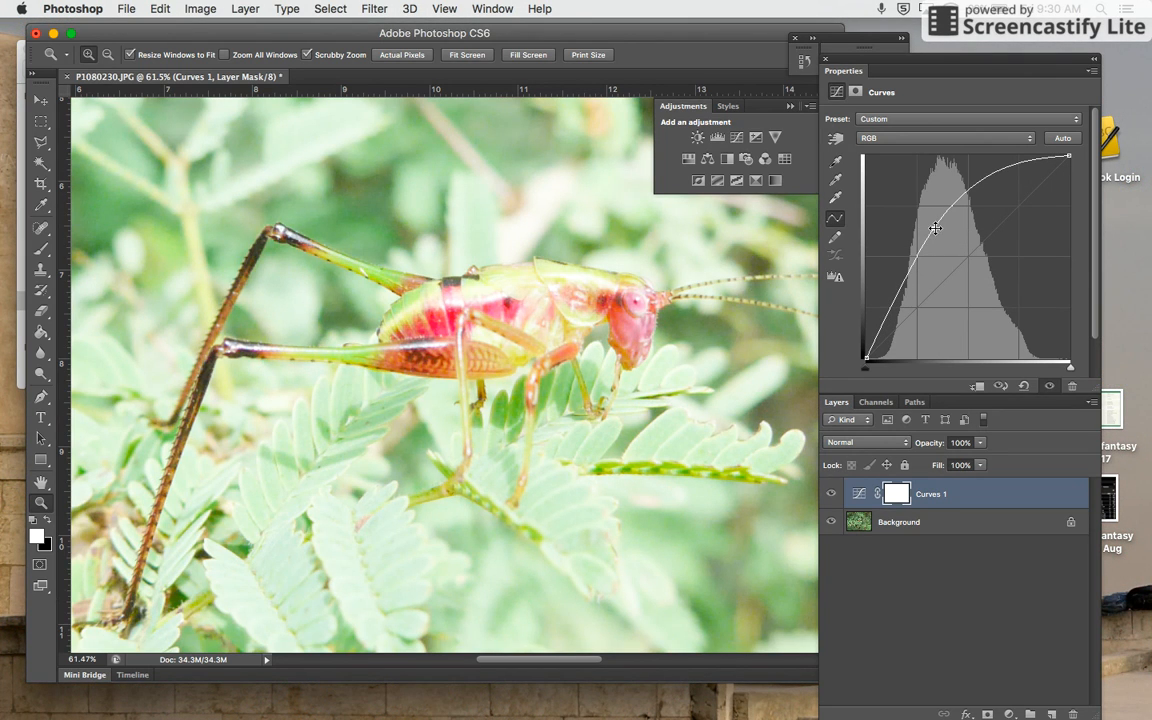
{"action": "left_click_drag", "start_coordinate": [935, 228], "coordinate": [968, 254]}
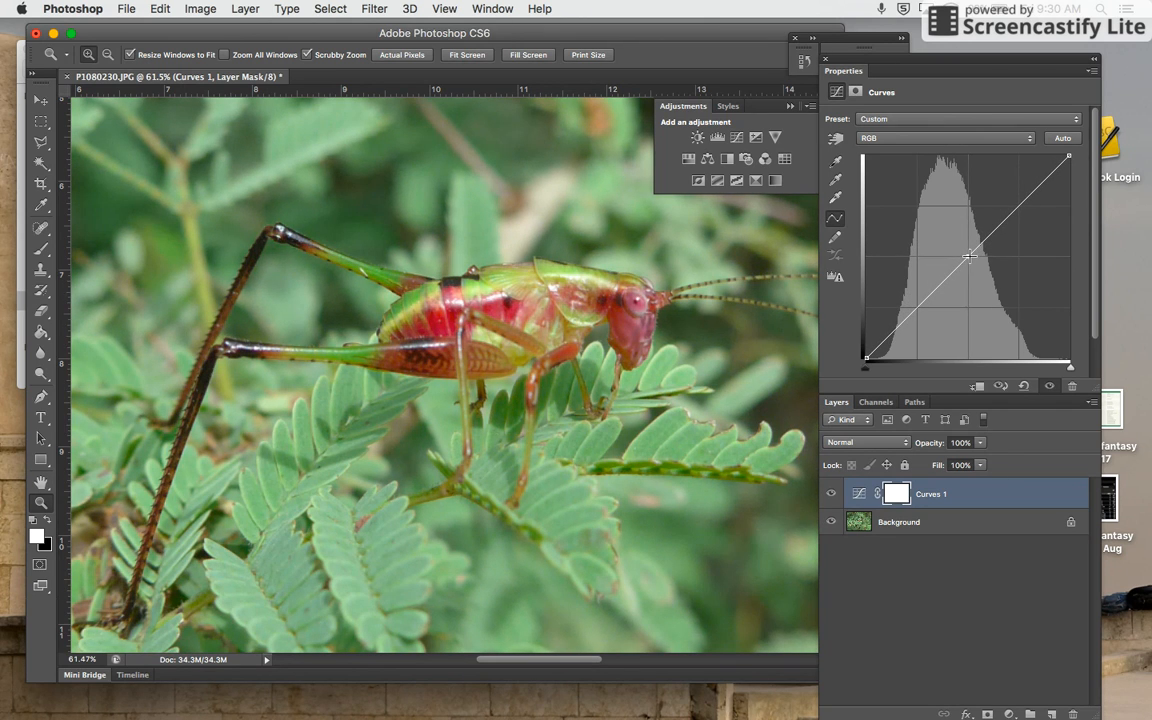
Add curve points at the three-quarter and quarter grid intersections, and lower the quarter-tone point by about a third of a grid square.
{"action": "left_click", "coordinate": [1018, 205]}
{"action": "left_click", "coordinate": [917, 307]}
{"action": "key", "text": "Down"}
{"action": "key", "text": "Down"}
{"action": "key", "text": "Down"}
{"action": "key", "text": "Down"}
{"action": "key", "text": "Down"}
{"action": "key", "text": "Down"}
{"action": "key", "text": "Down"}
{"action": "key", "text": "Down"}
{"action": "key", "text": "Down"}
{"action": "key", "text": "Down"}
{"action": "key", "text": "Down"}
{"action": "key", "text": "Down"}
{"action": "key", "text": "Down"}
{"action": "key", "text": "Down"}
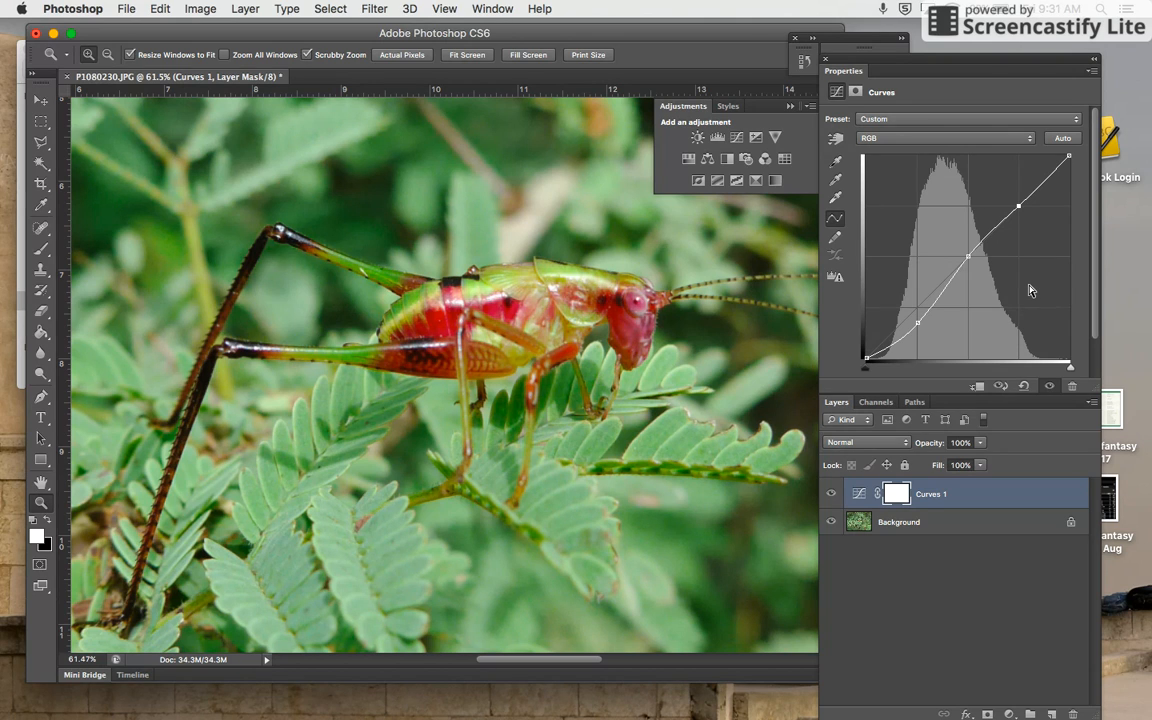
Raise the three-quarter-tone curve point by about a third of a grid square to complete the S-shaped curve.
{"action": "key", "text": "Up"}
{"action": "key", "text": "Up"}
{"action": "key", "text": "Up"}
{"action": "key", "text": "Up"}
{"action": "key", "text": "Up"}
{"action": "key", "text": "Up"}
{"action": "key", "text": "Up"}
{"action": "key", "text": "Up"}
{"action": "key", "text": "Up"}
{"action": "key", "text": "Up"}
{"action": "key", "text": "Up"}
{"action": "key", "text": "Up"}
{"action": "key", "text": "Up"}
{"action": "key", "text": "Up"}
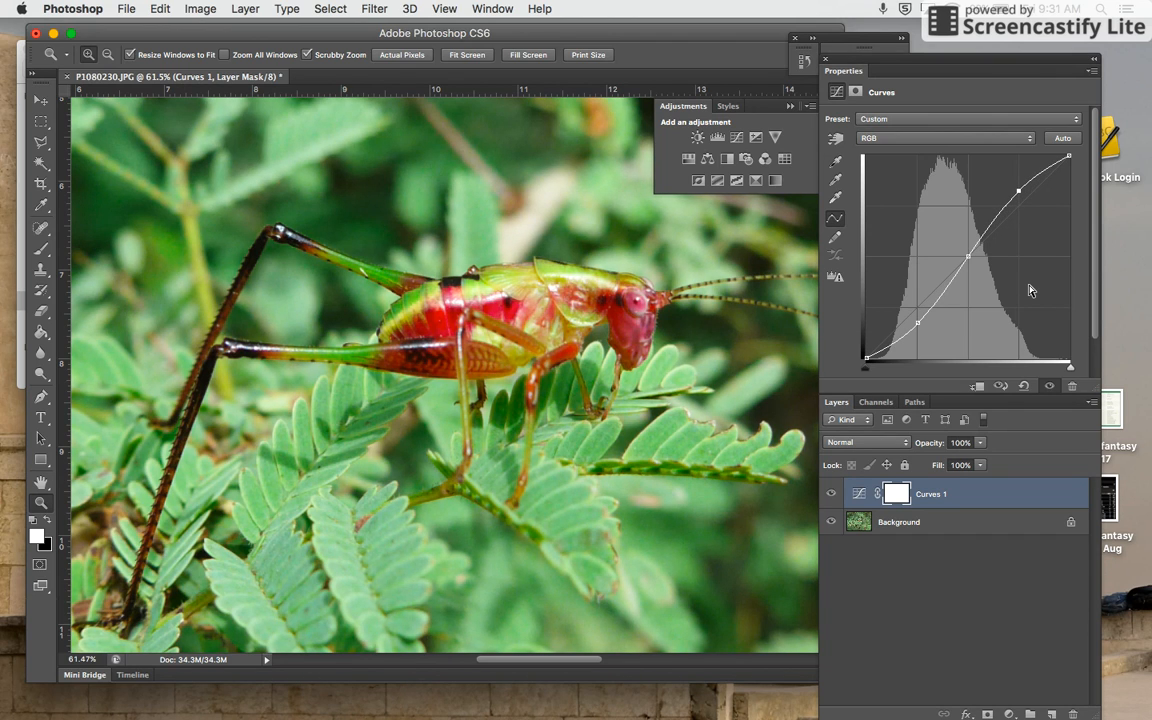
Compare the photo with and without the S-curve by toggling the Curves 1 layer's visibility, and leave the layer hidden.
{"action": "left_click", "coordinate": [832, 495]}
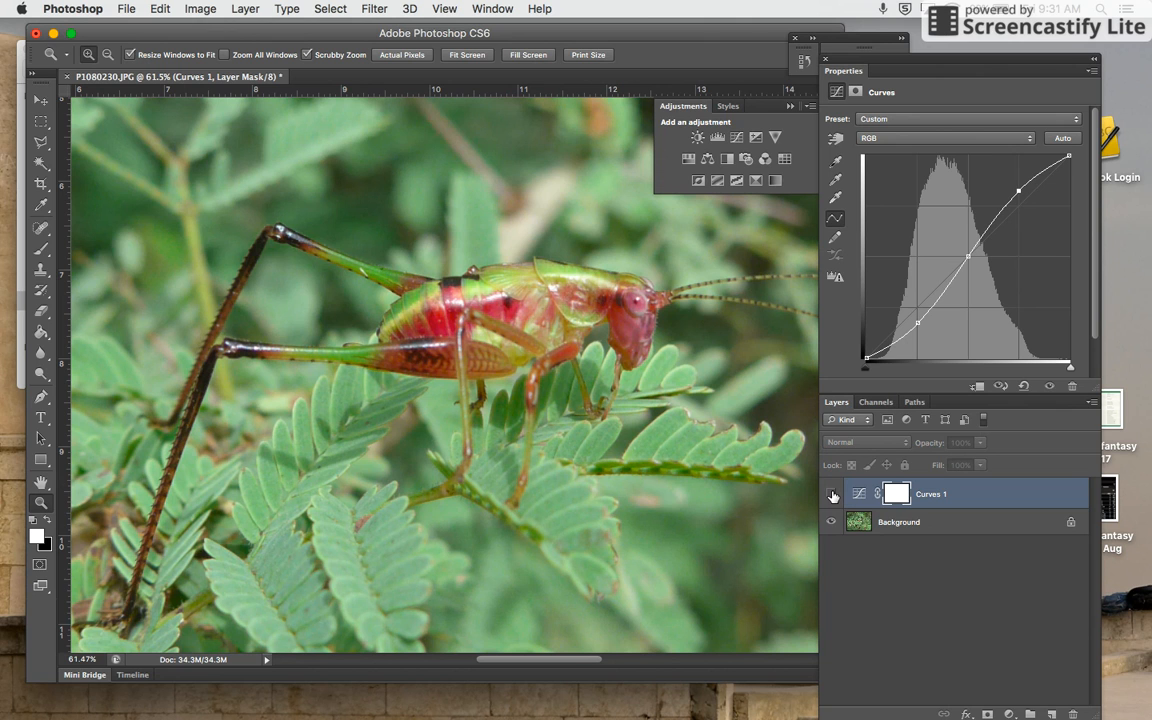
{"action": "left_click", "coordinate": [832, 495]}
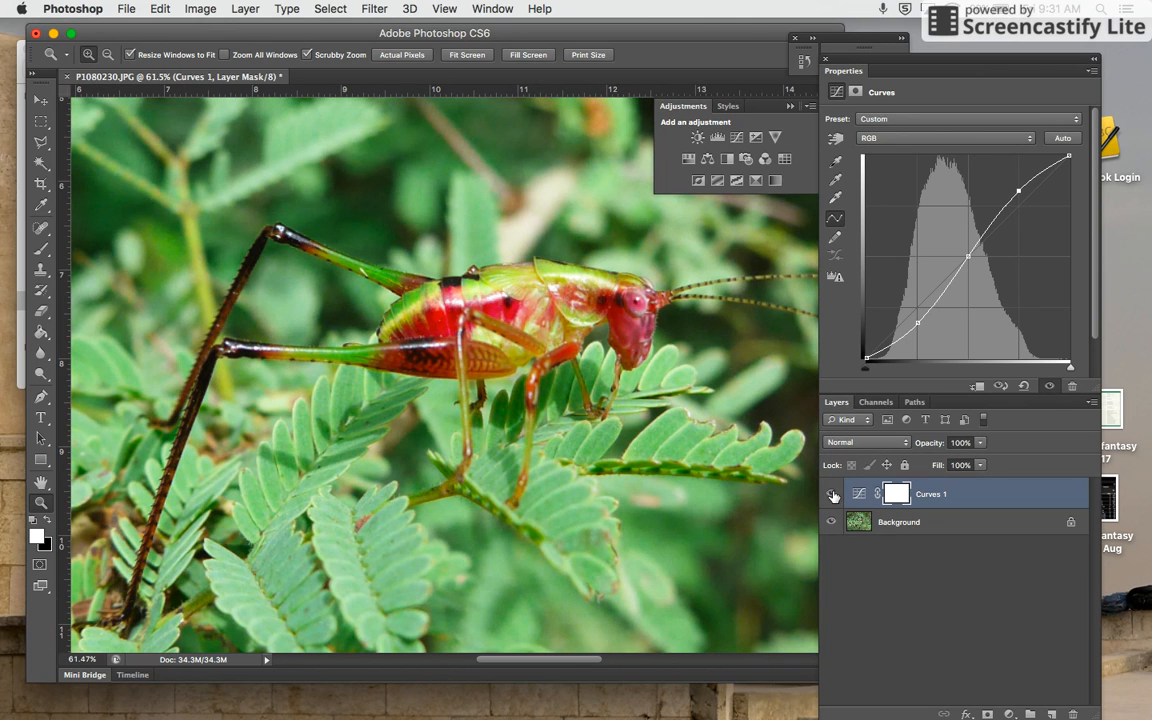
{"action": "left_click", "coordinate": [832, 495]}
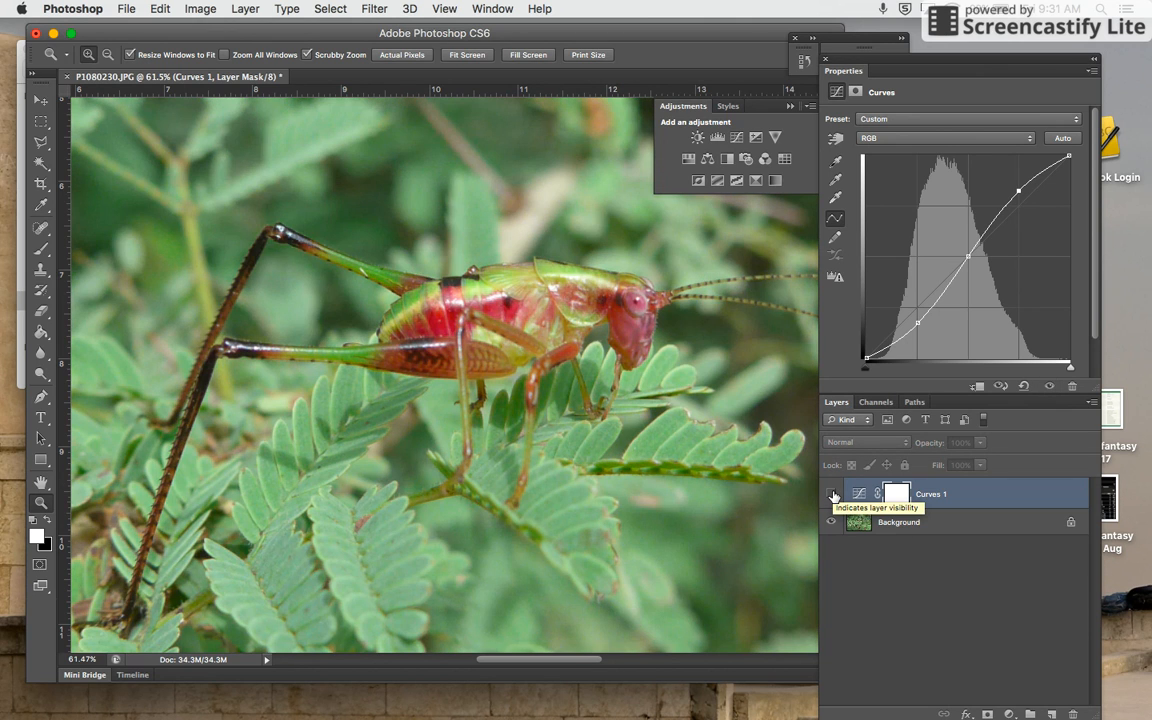
{"action": "left_click", "coordinate": [832, 495]}
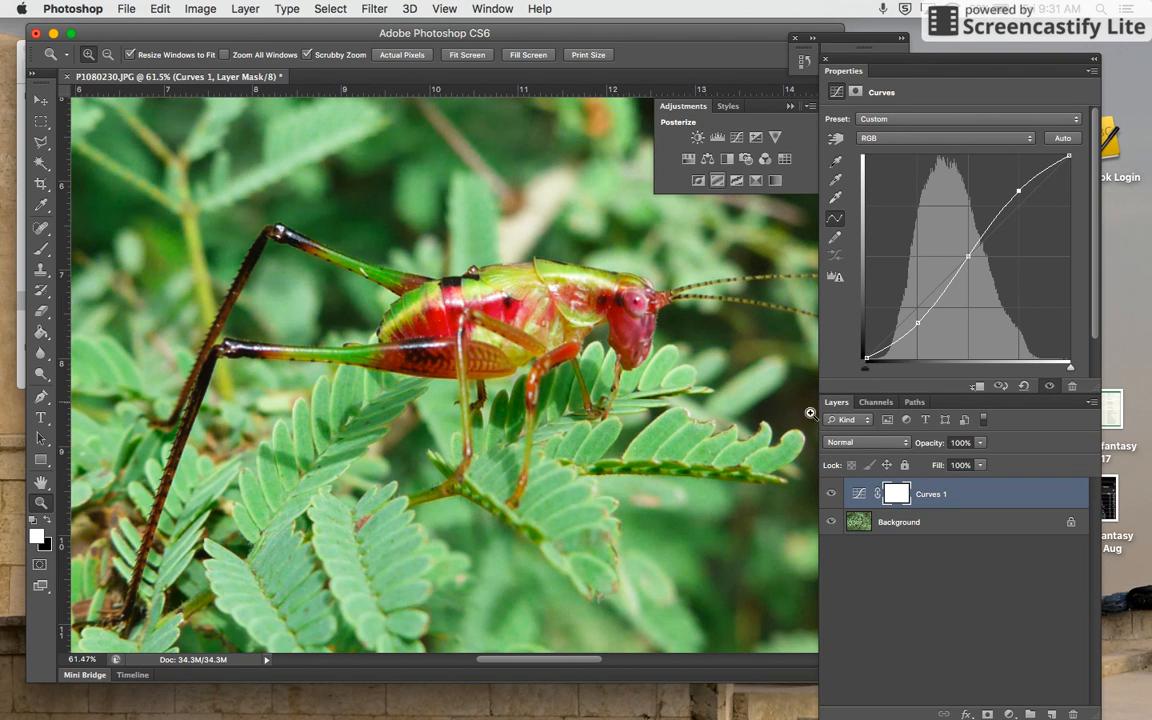
{"action": "left_click", "coordinate": [832, 495]}
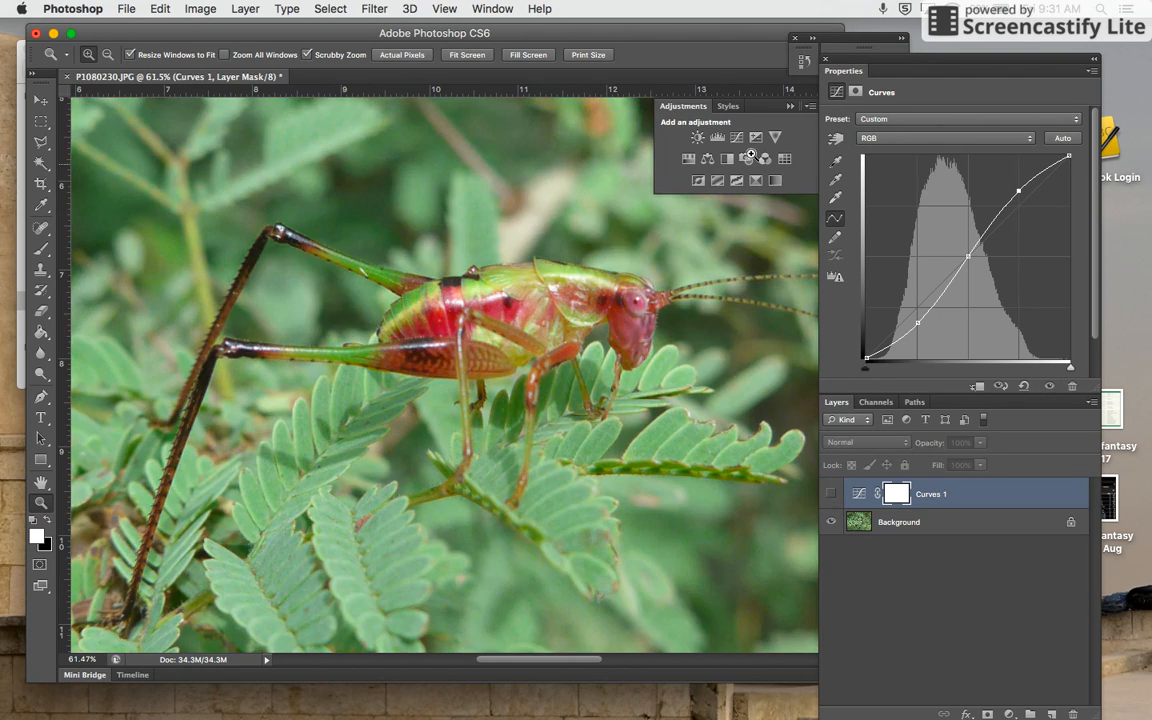
Add a Brightness/Contrast adjustment layer, try a strong contrast increase on the photo, and return the contrast to 0.
{"action": "left_click", "coordinate": [697, 139]}
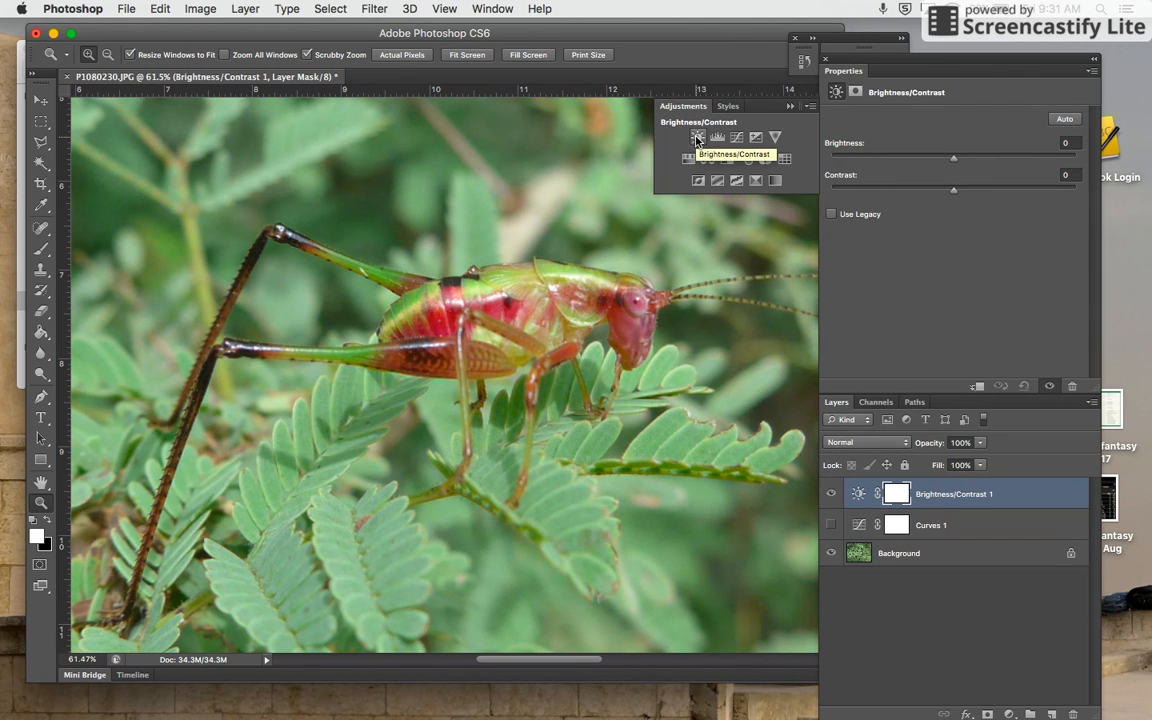
{"action": "left_click_drag", "start_coordinate": [953, 188], "coordinate": [1029, 189]}
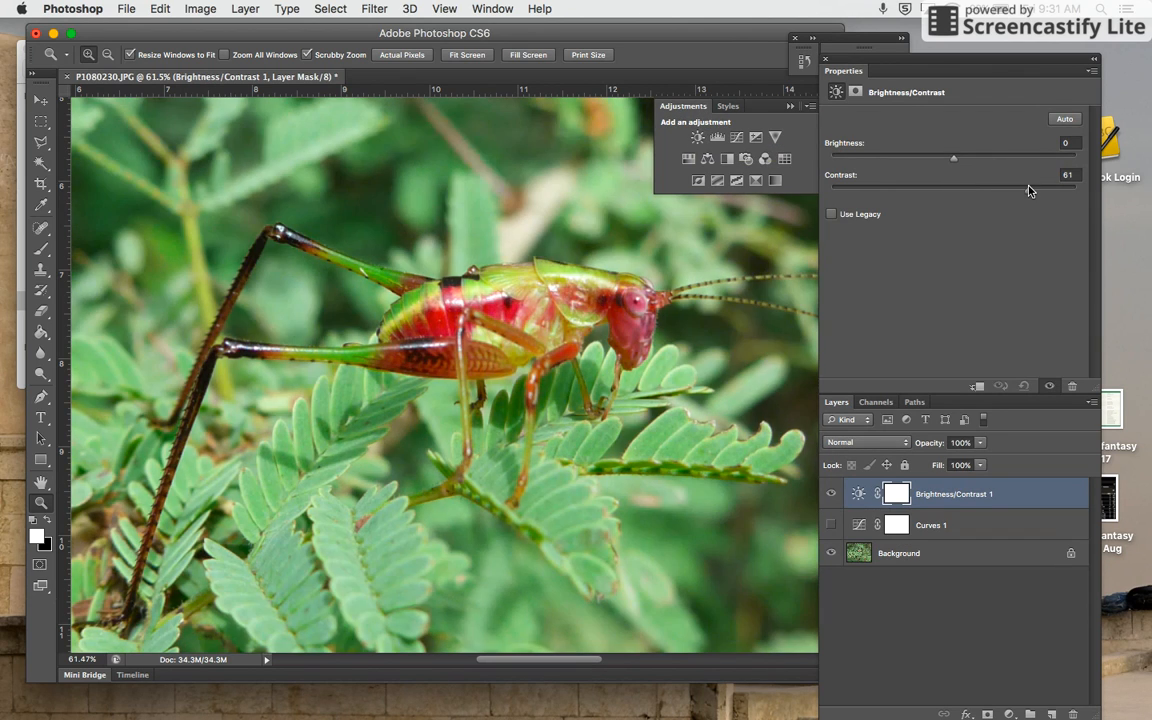
{"action": "left_click_drag", "start_coordinate": [1042, 190], "coordinate": [1058, 191]}
{"action": "left_click_drag", "start_coordinate": [1058, 190], "coordinate": [953, 190]}
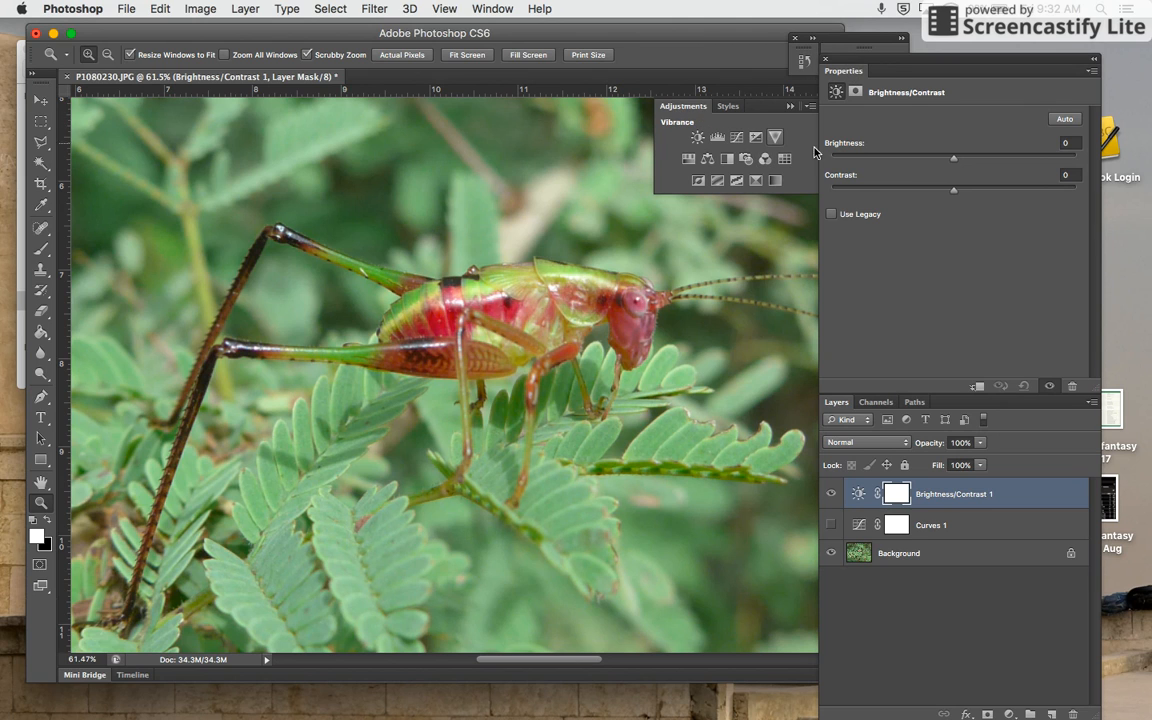
Hide the Brightness/Contrast 1 layer, and show and select the Curves 1 layer.
{"action": "left_click", "coordinate": [831, 495]}
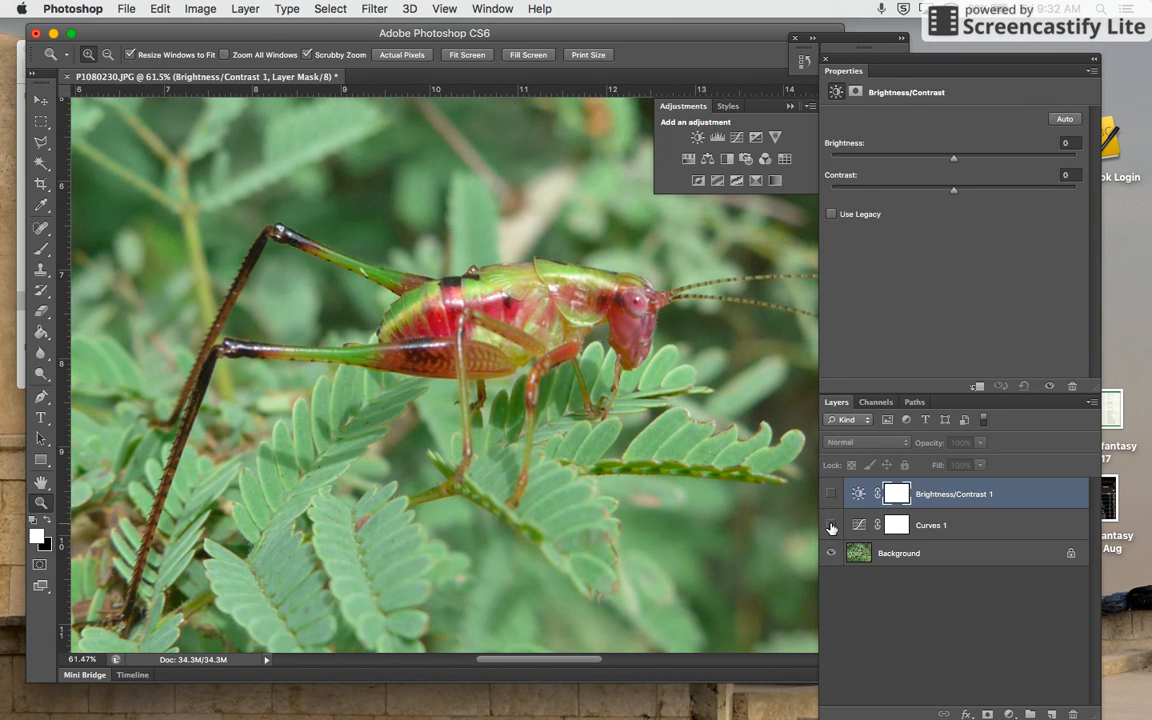
{"action": "left_click", "coordinate": [960, 528]}
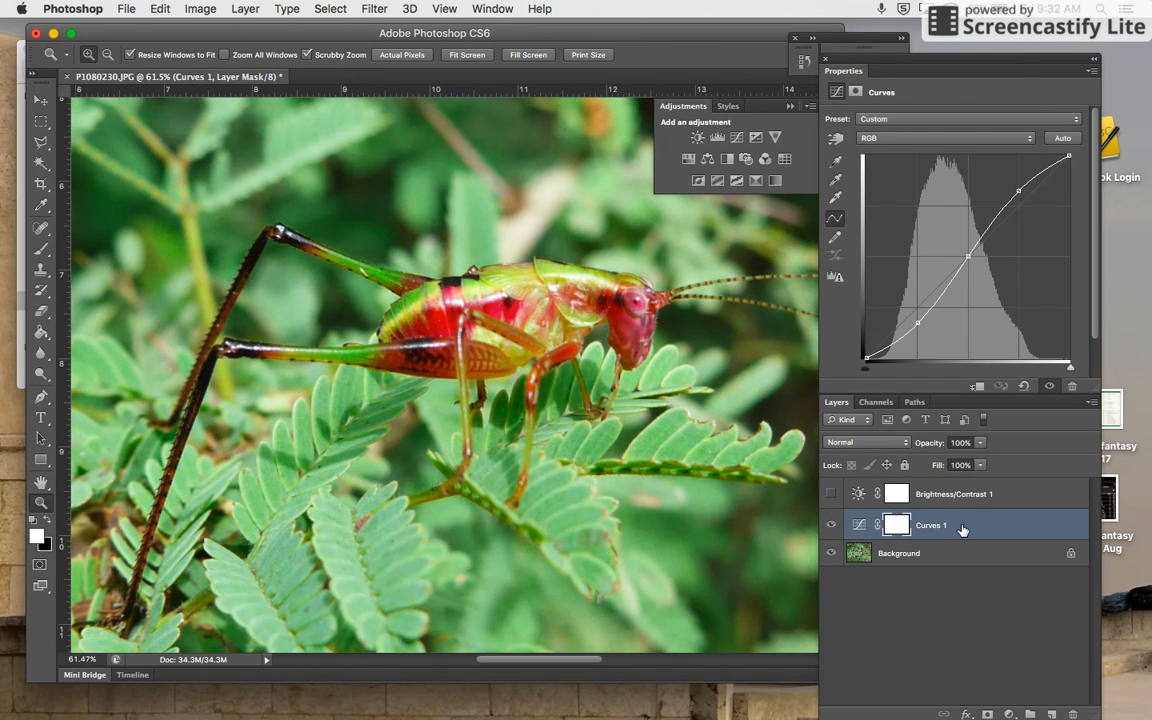